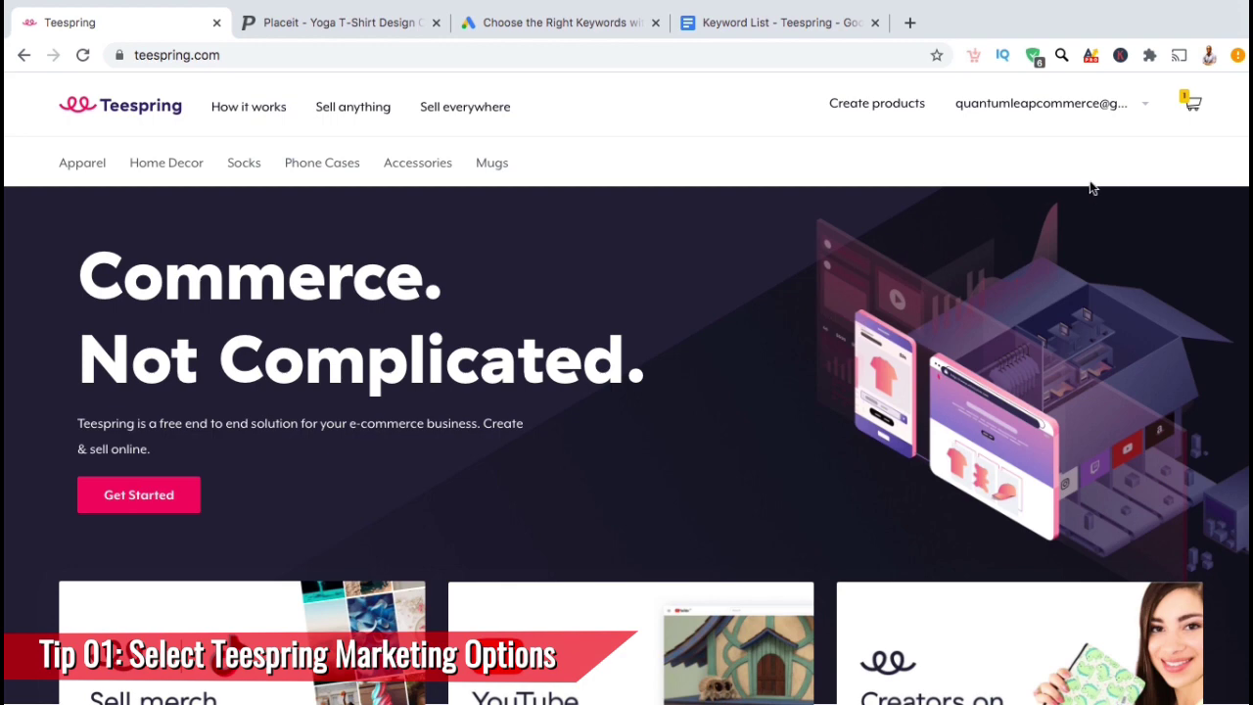
Open the account settings and go to the Increase Your Sales options in the profile
{"action": "left_click", "coordinate": [1150, 120]}
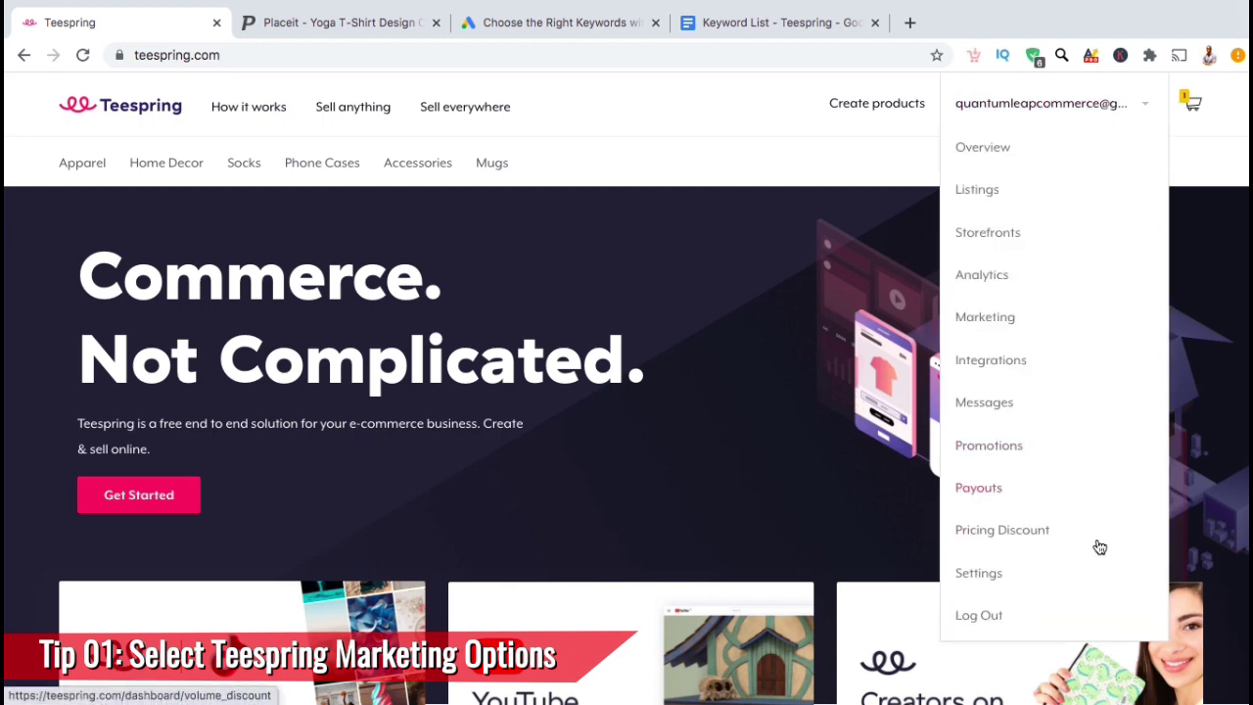
{"action": "left_click", "coordinate": [1009, 573]}
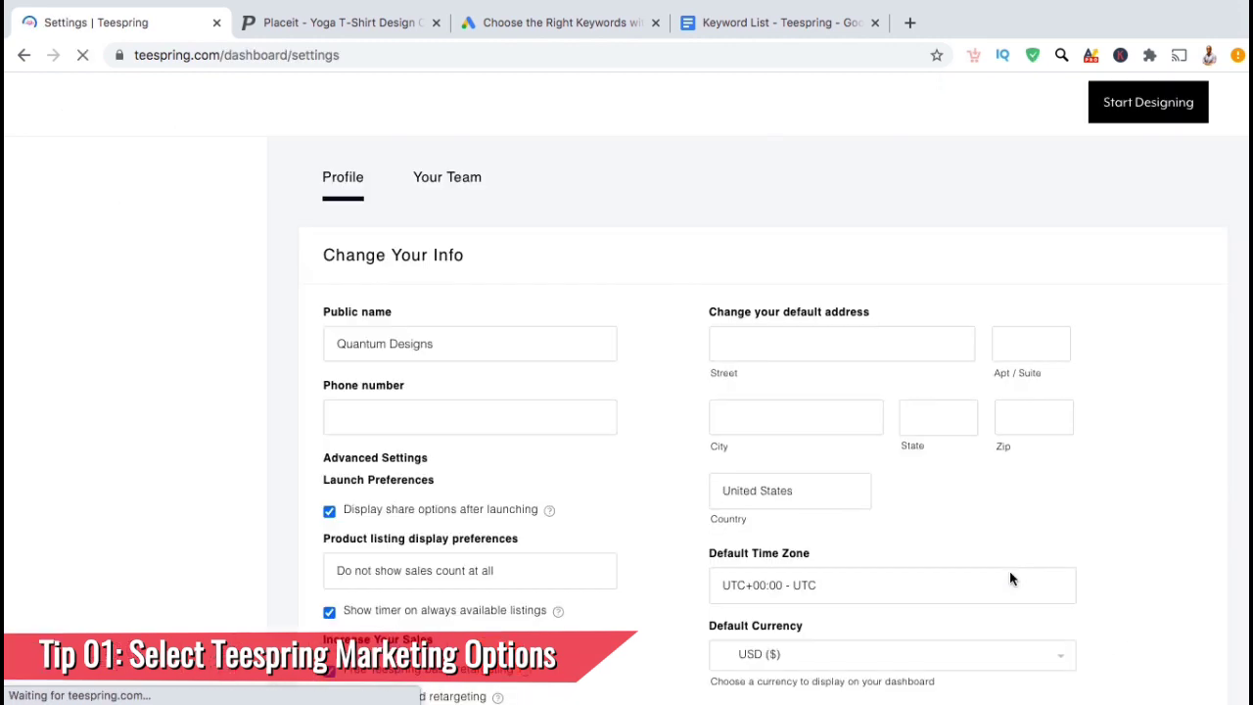
{"action": "scroll", "coordinate": [1121, 592], "scroll_direction": "down", "scroll_amount": 3}
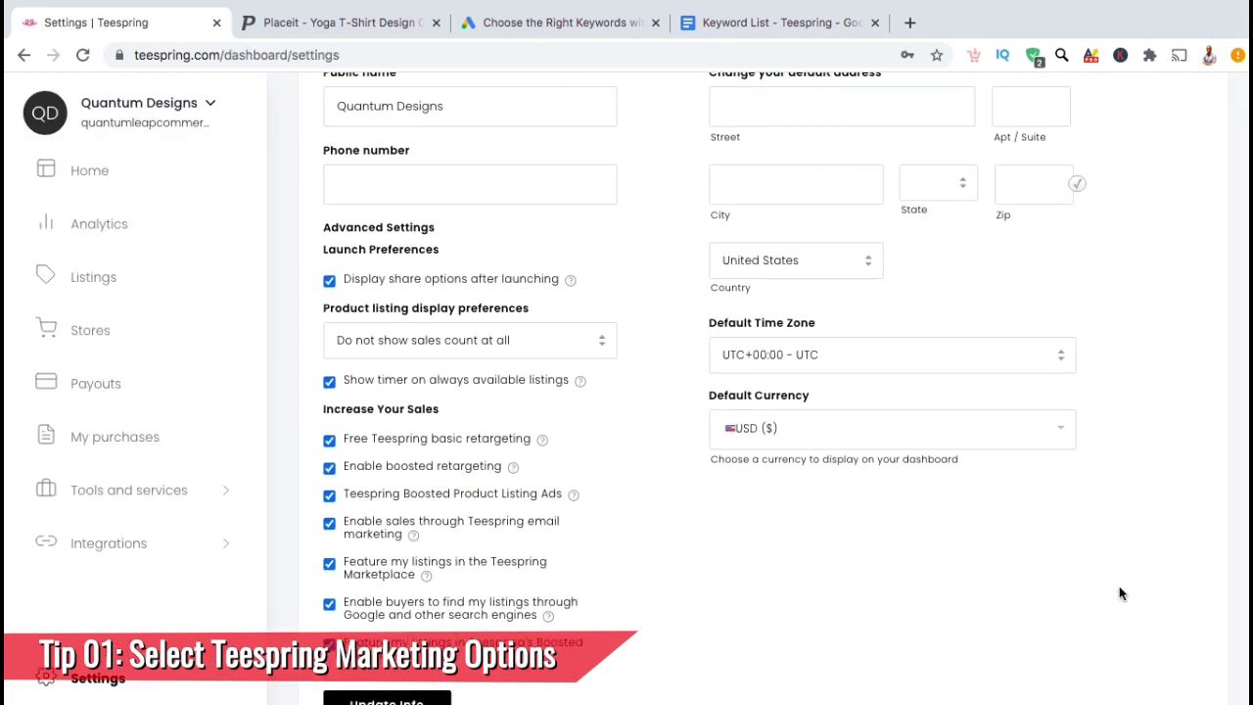
{"action": "scroll", "coordinate": [1121, 593], "scroll_direction": "down", "scroll_amount": 1}
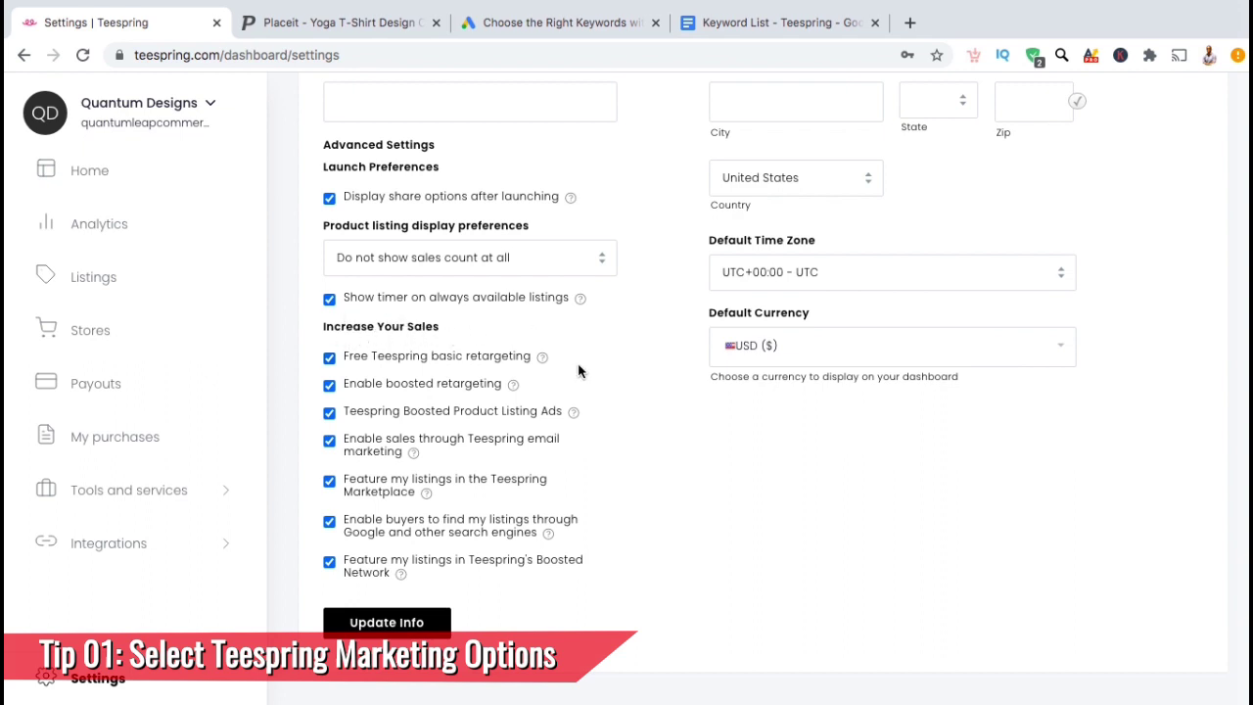
Read the explanations of the Increase Your Sales options, from basic retargeting to search engines, and toggle the Boosted Network option off and on again
{"action": "mouse_move", "coordinate": [545, 360]}
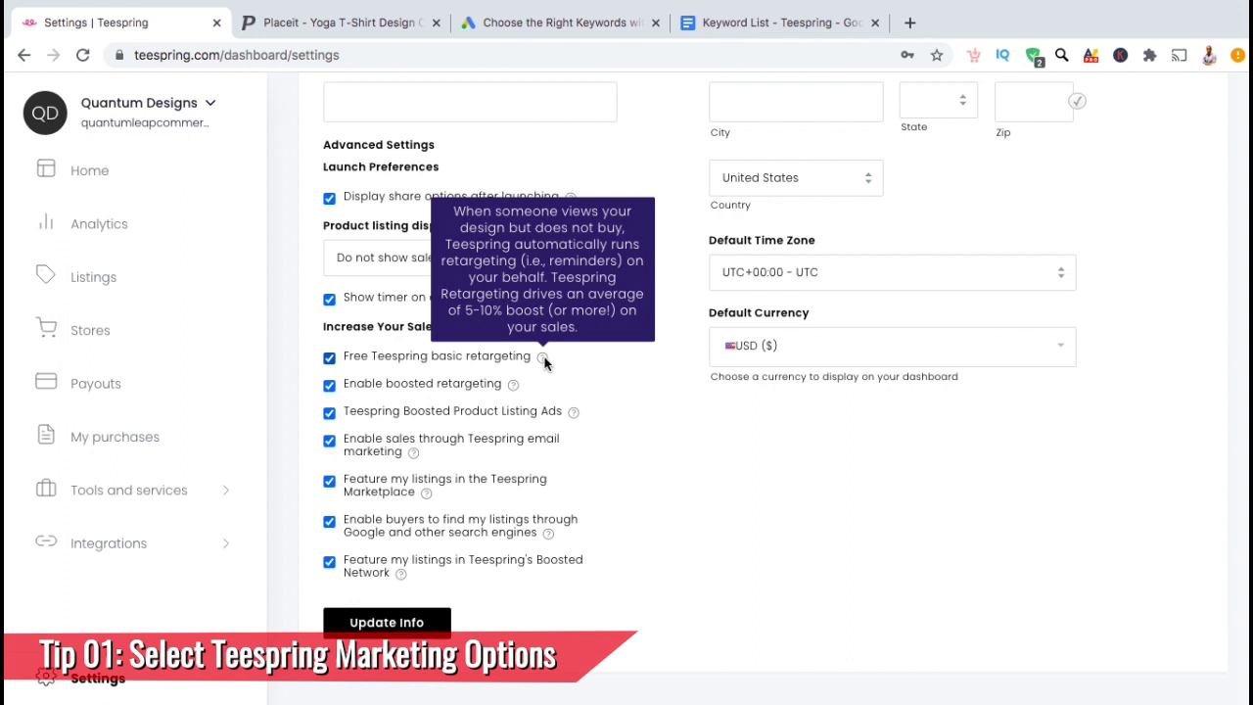
{"action": "mouse_move", "coordinate": [516, 386]}
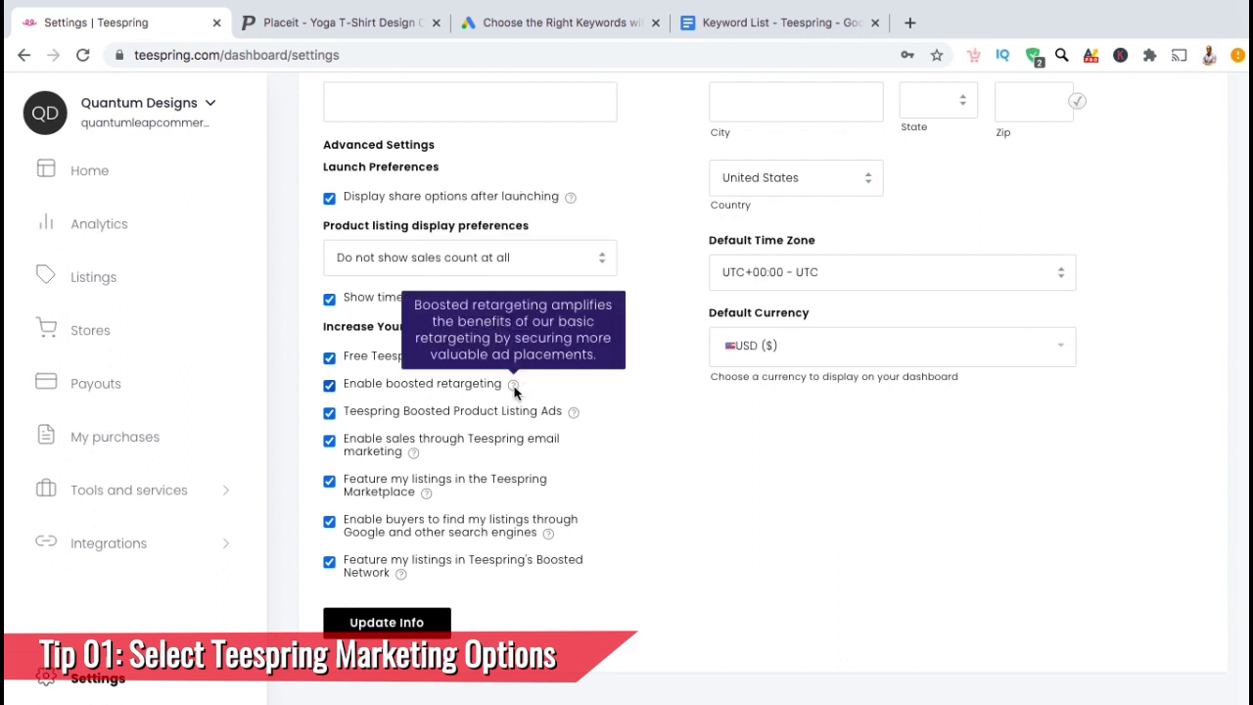
{"action": "mouse_move", "coordinate": [574, 413]}
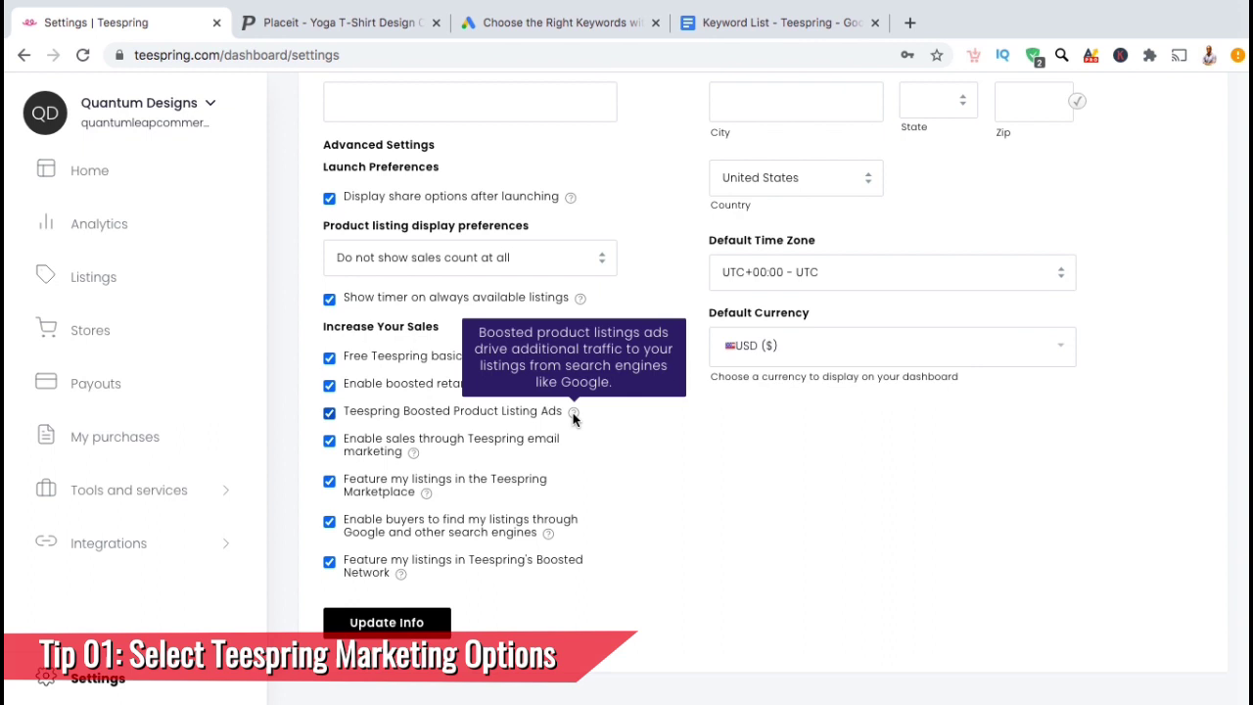
{"action": "mouse_move", "coordinate": [415, 454]}
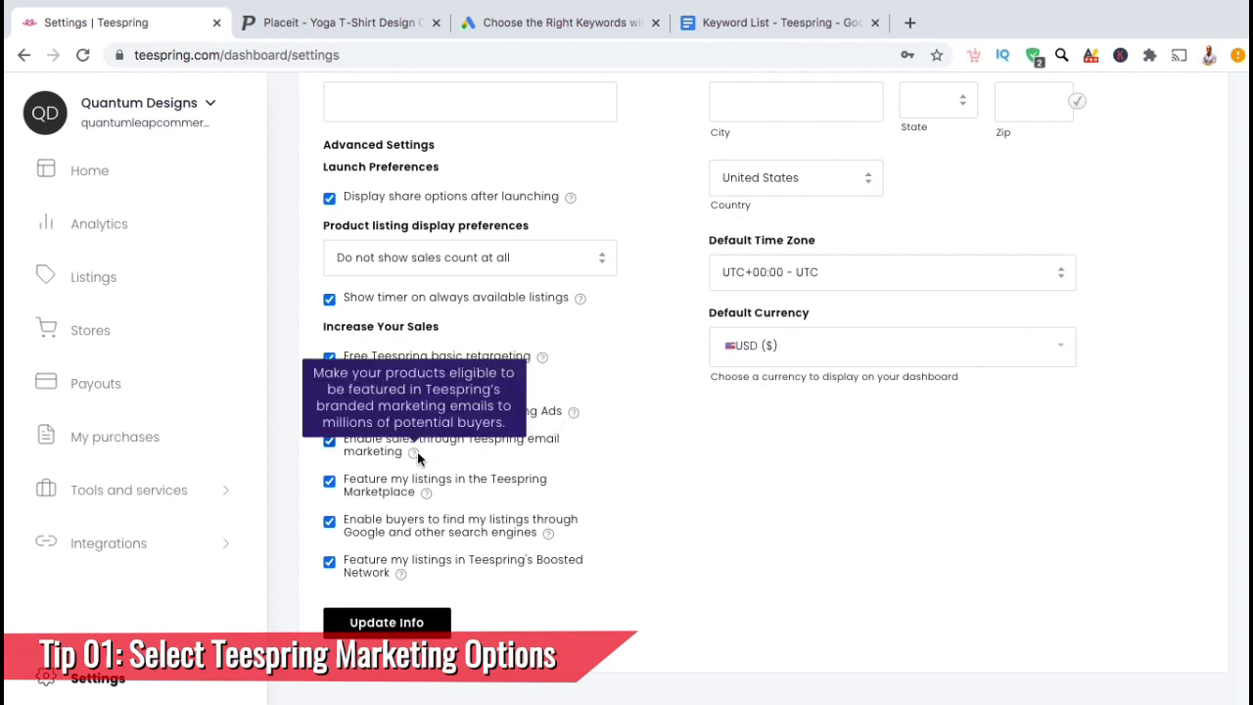
{"action": "mouse_move", "coordinate": [426, 493]}
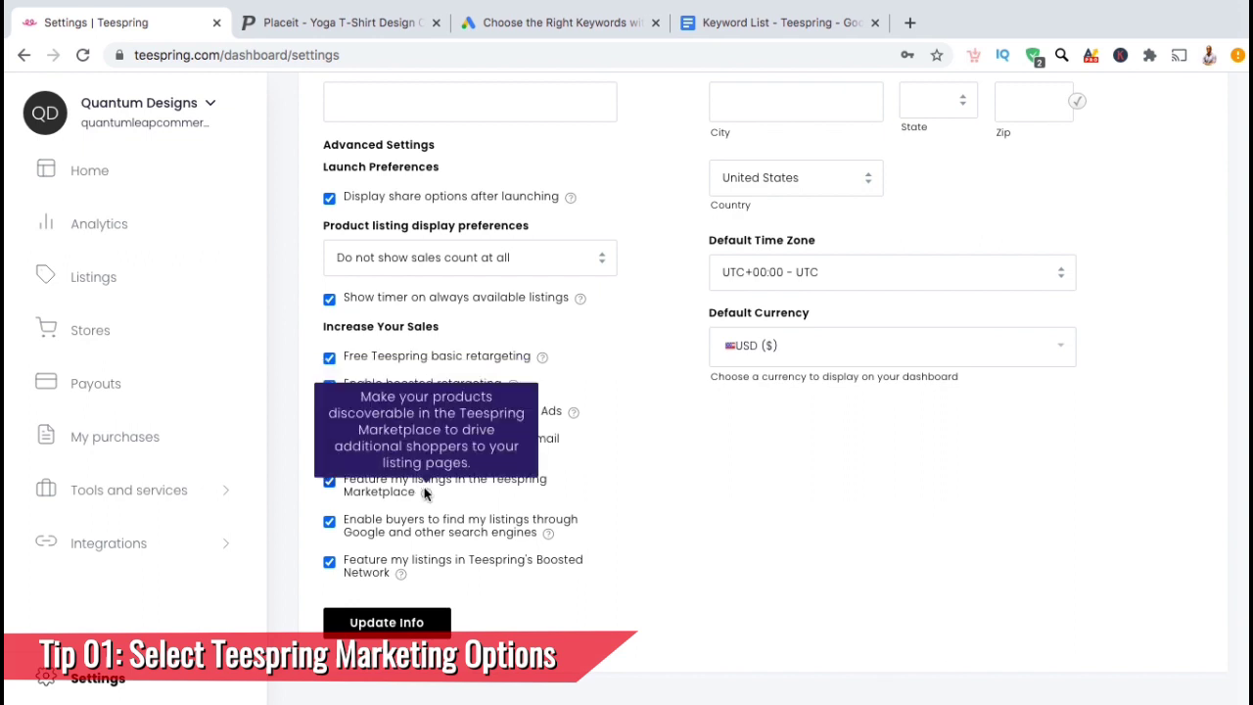
{"action": "mouse_move", "coordinate": [546, 534]}
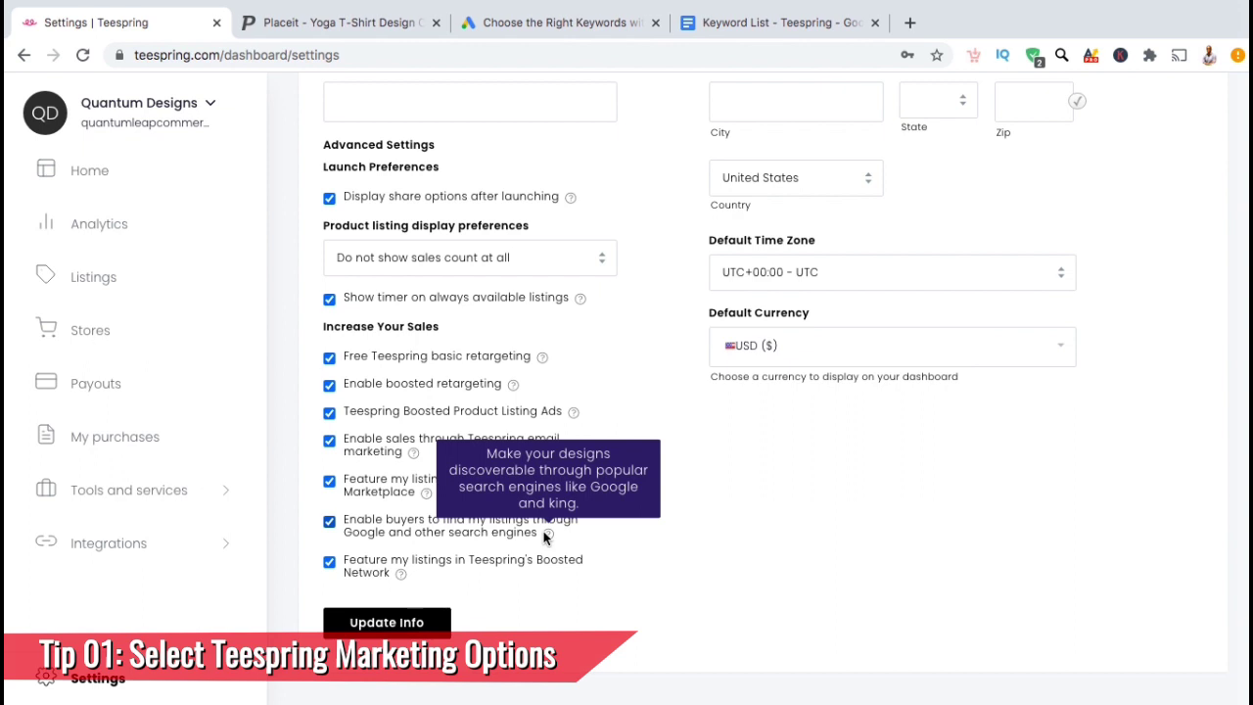
{"action": "mouse_move", "coordinate": [401, 575]}
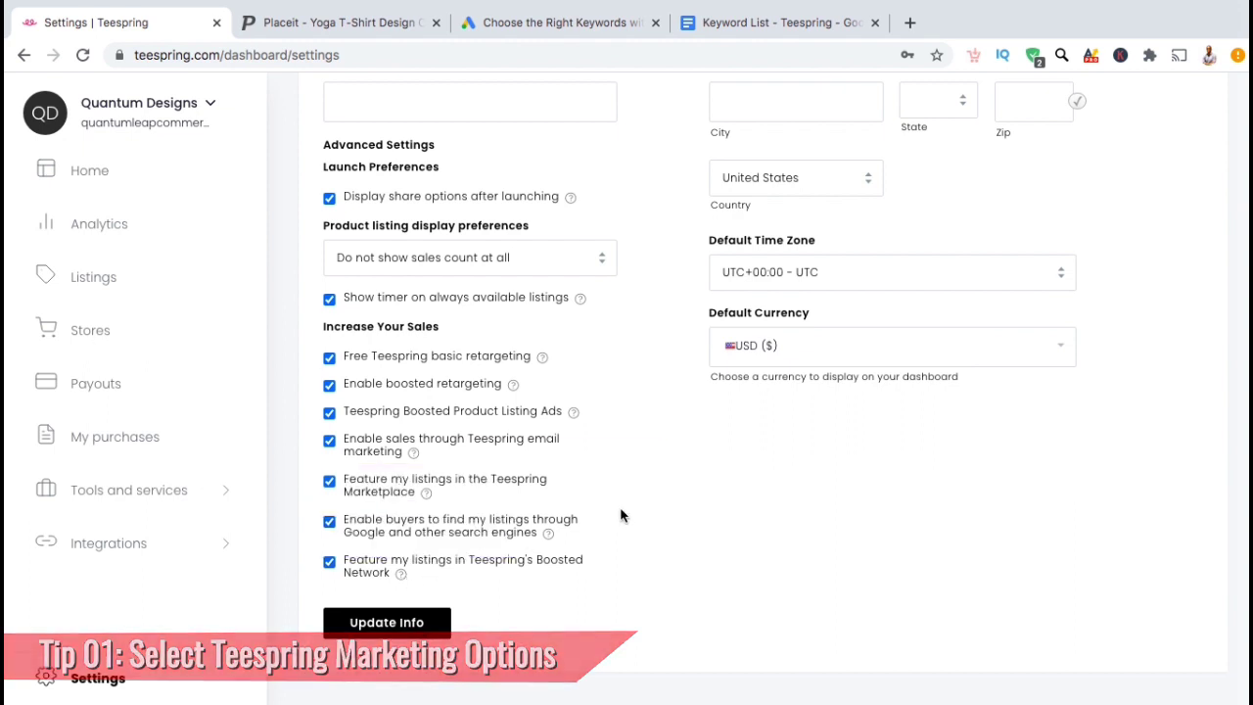
{"action": "left_click", "coordinate": [330, 565]}
{"action": "left_click", "coordinate": [326, 568]}
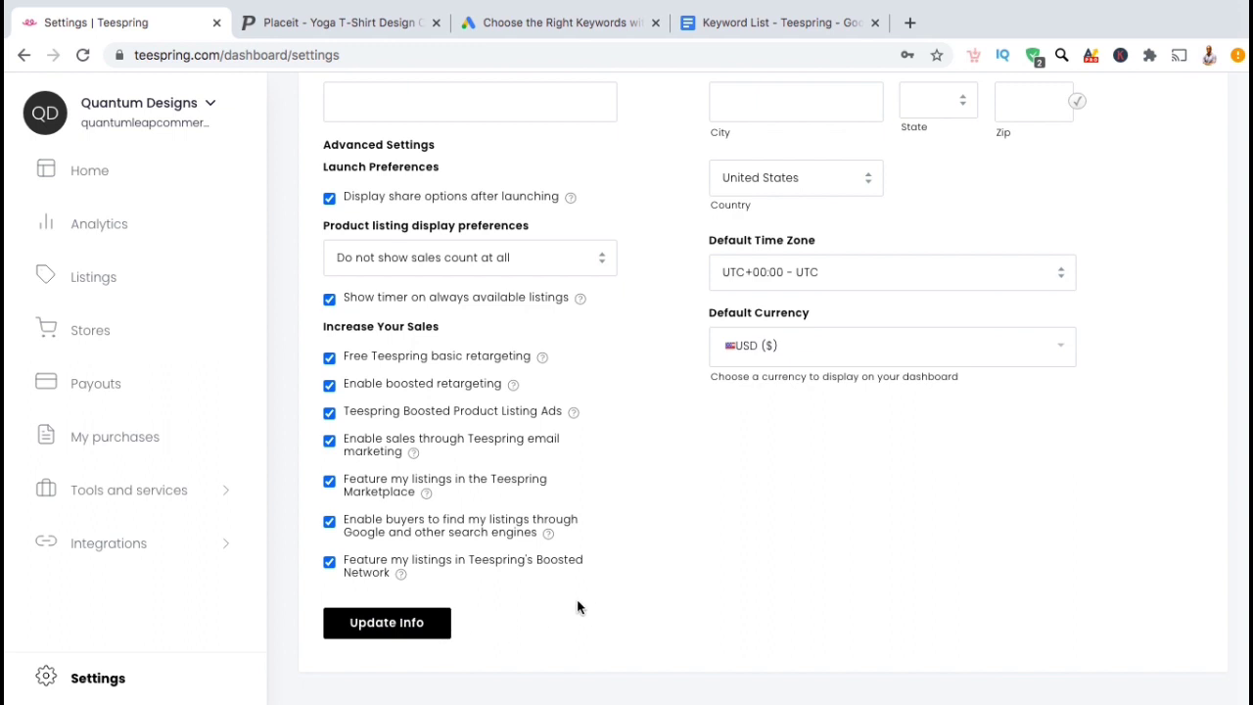
Start designing a new product from the dashboard
{"action": "scroll", "coordinate": [649, 586], "scroll_direction": "up", "scroll_amount": 3}
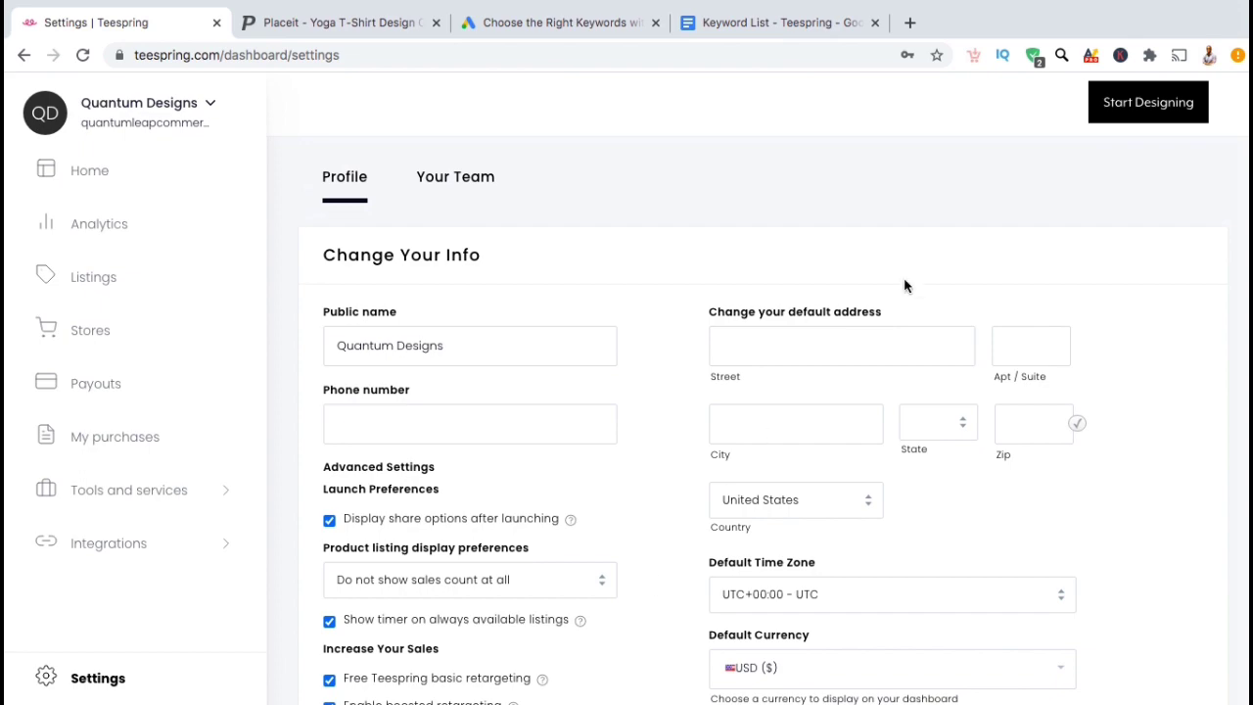
{"action": "left_click", "coordinate": [1148, 121]}
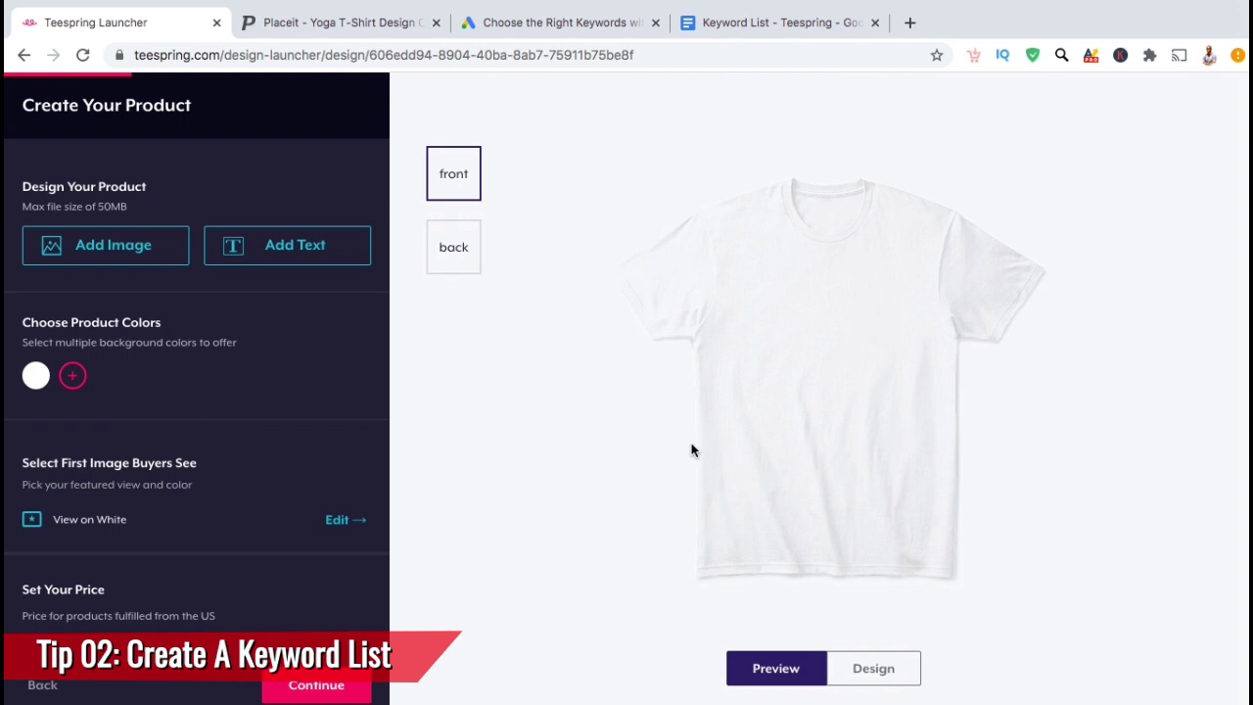
Look at the yoga T-shirt design in Placeit and at the Keyword List - Teespring document in Google Docs
{"action": "left_click", "coordinate": [355, 29]}
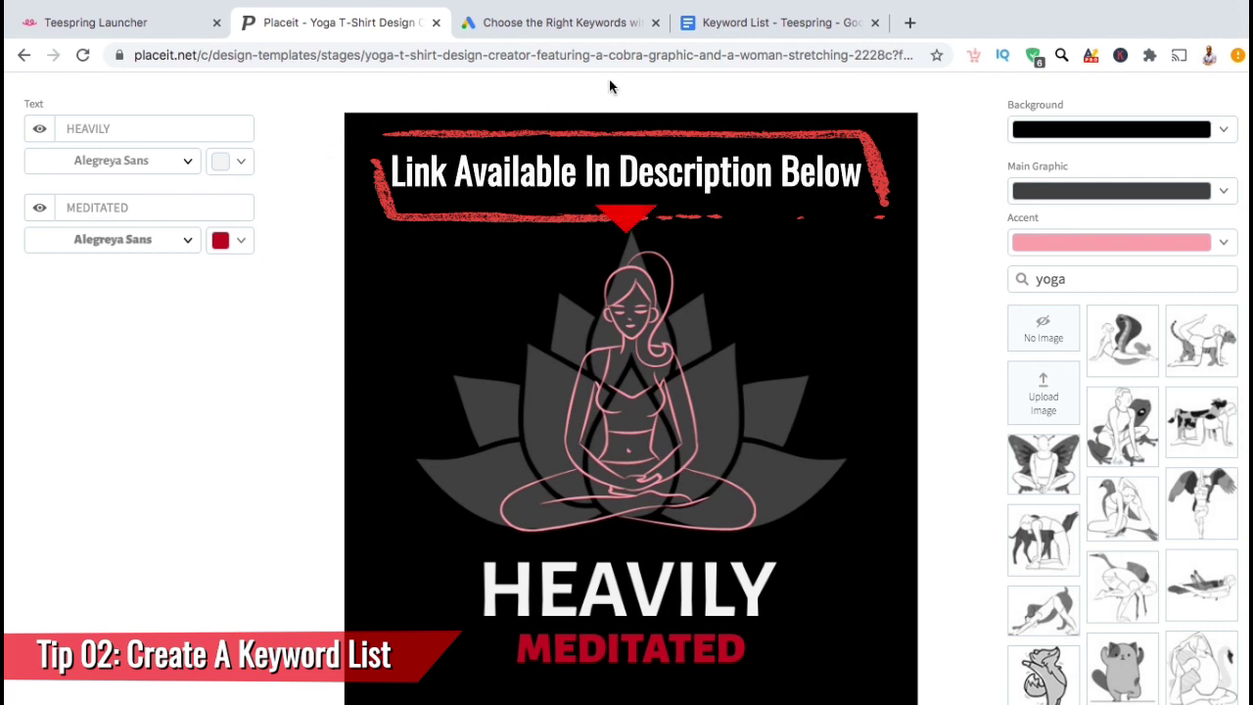
{"action": "left_click", "coordinate": [741, 29]}
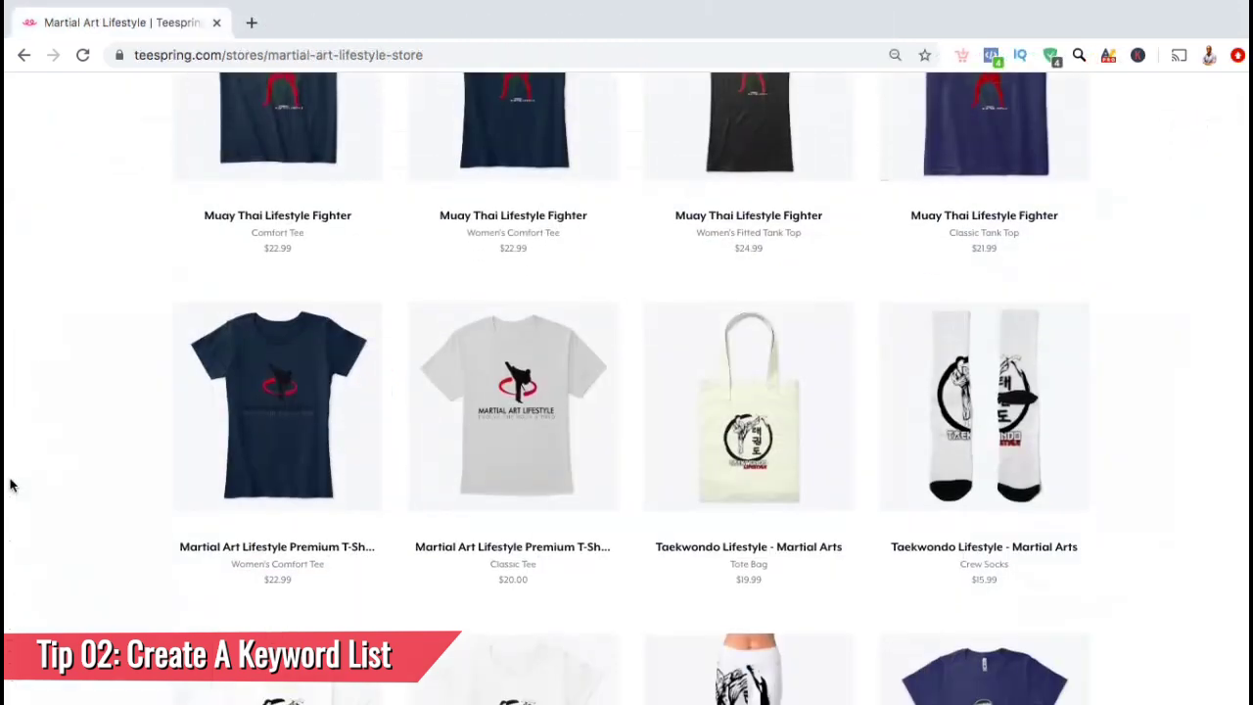
Browse the products and their titles in the Martial Art Lifestyle Teespring store
{"action": "scroll", "coordinate": [9, 480], "scroll_direction": "down", "scroll_amount": 3}
{"action": "scroll", "coordinate": [11, 484], "scroll_direction": "down", "scroll_amount": 5}
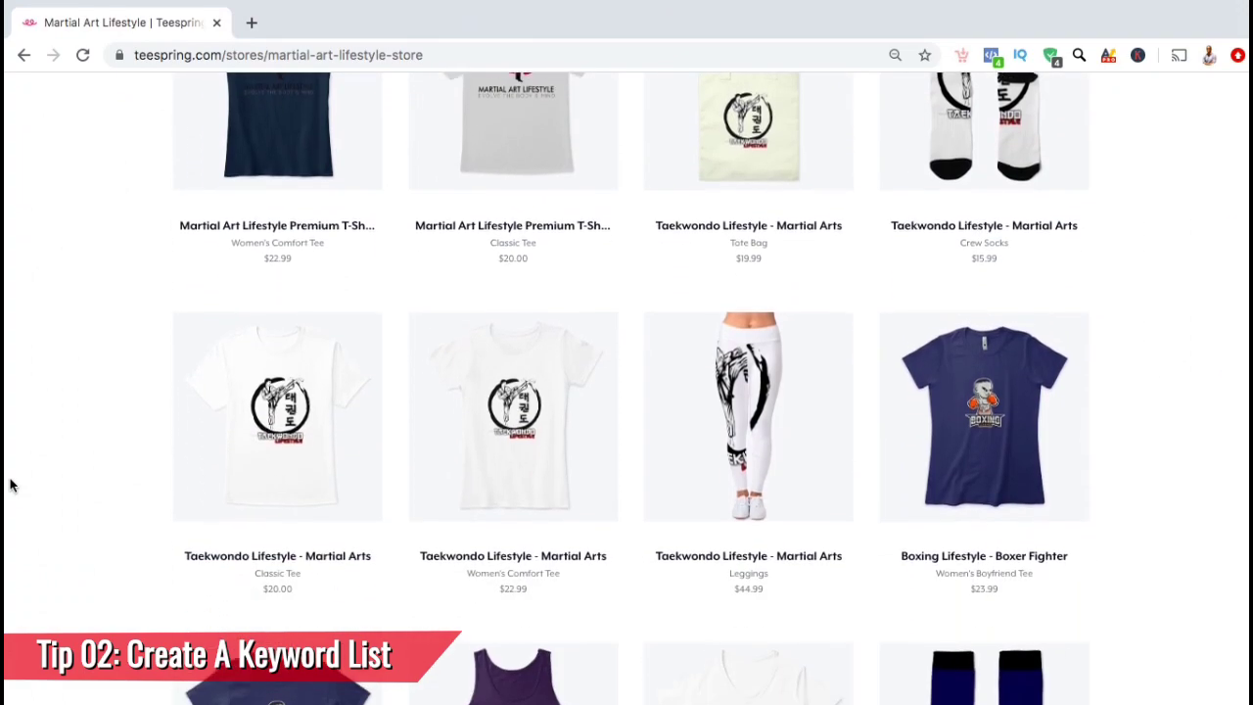
{"action": "scroll", "coordinate": [10, 482], "scroll_direction": "down", "scroll_amount": 4}
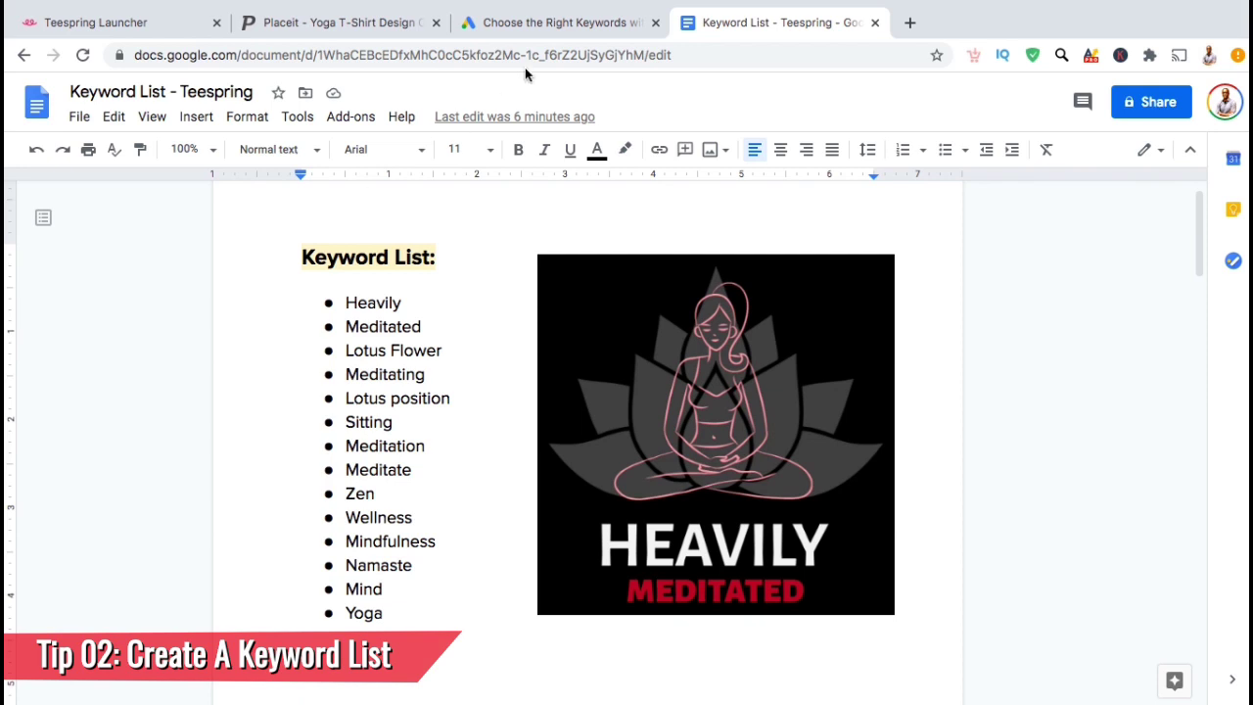
Switch to the Google Ads keyword tool page and open Keyword Planner
{"action": "left_click", "coordinate": [555, 23]}
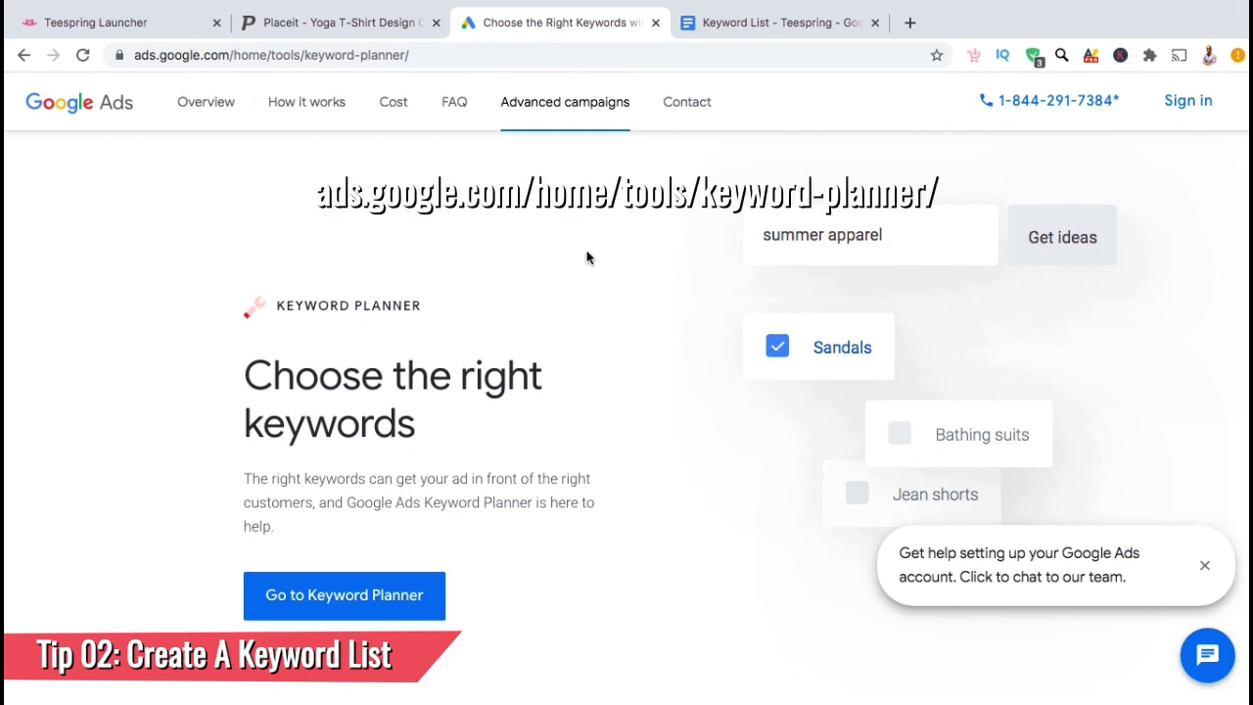
{"action": "left_click", "coordinate": [434, 55]}
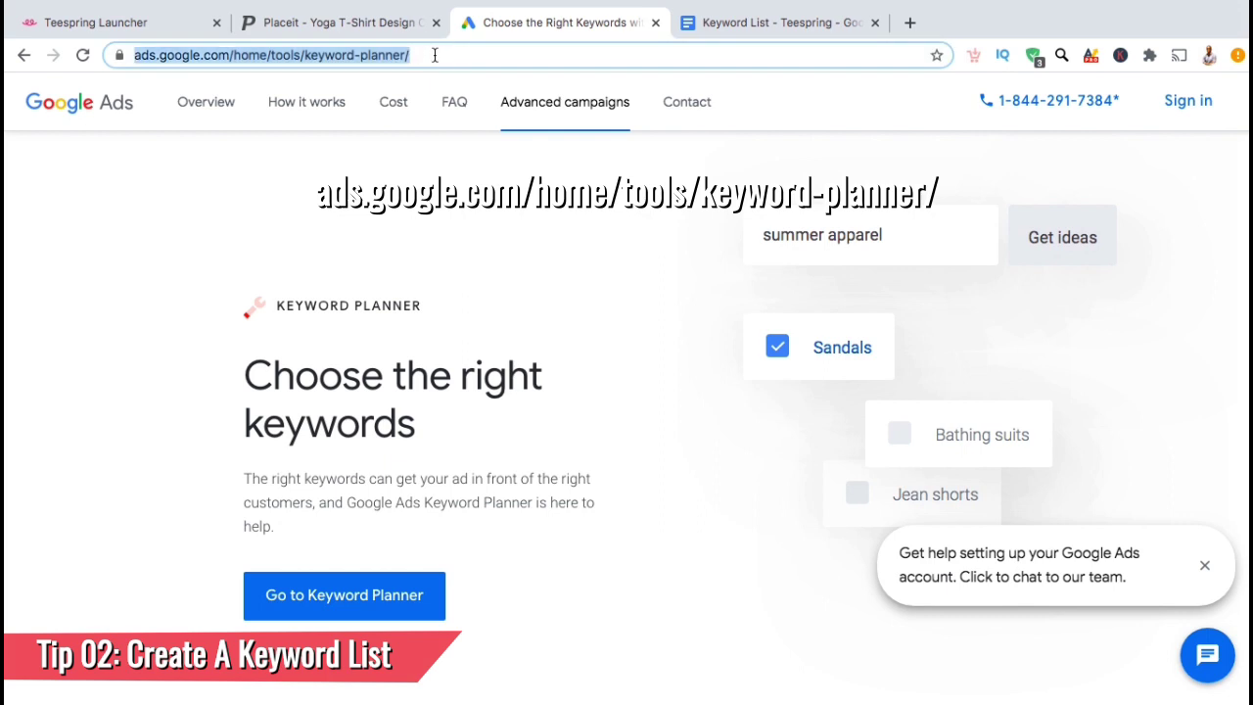
{"action": "left_click", "coordinate": [378, 582]}
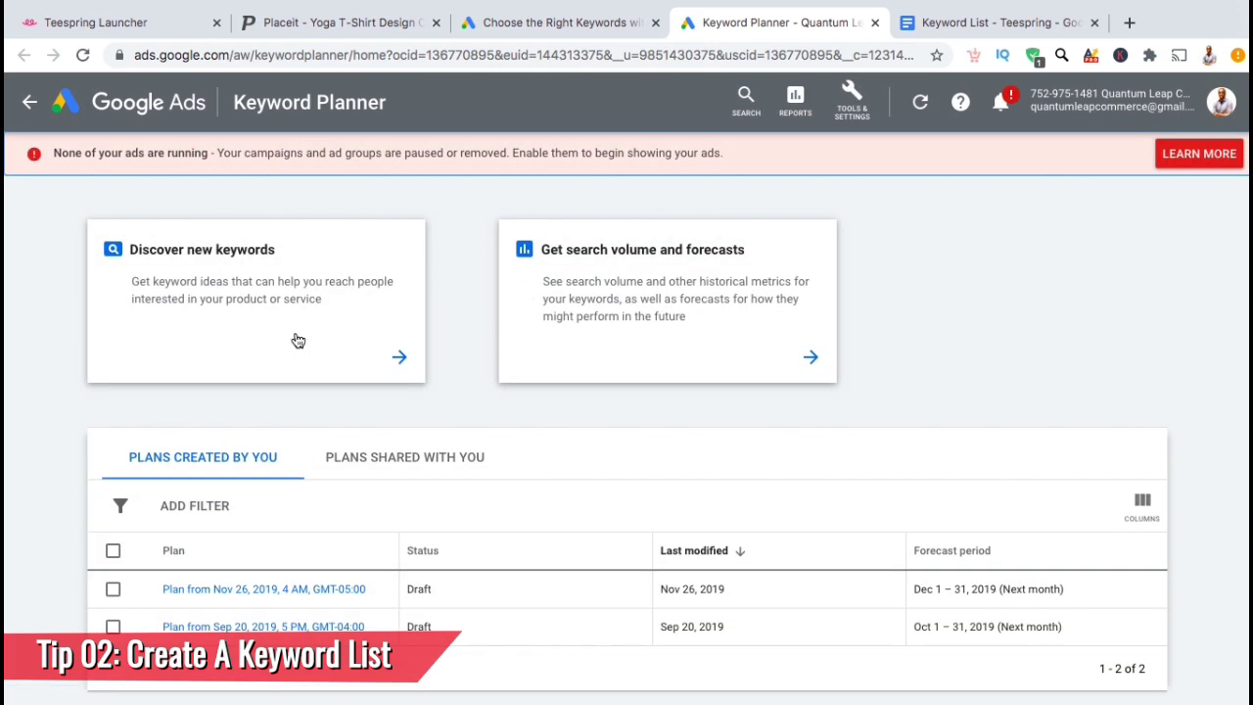
Discover new keywords for meditation, lotus position and mindfulness, and look through the keyword ideas with their monthly searches and competition
{"action": "left_click", "coordinate": [205, 335]}
{"action": "type", "text": "meditation, lotus position, mindfulness"}
{"action": "key", "text": "Return"}
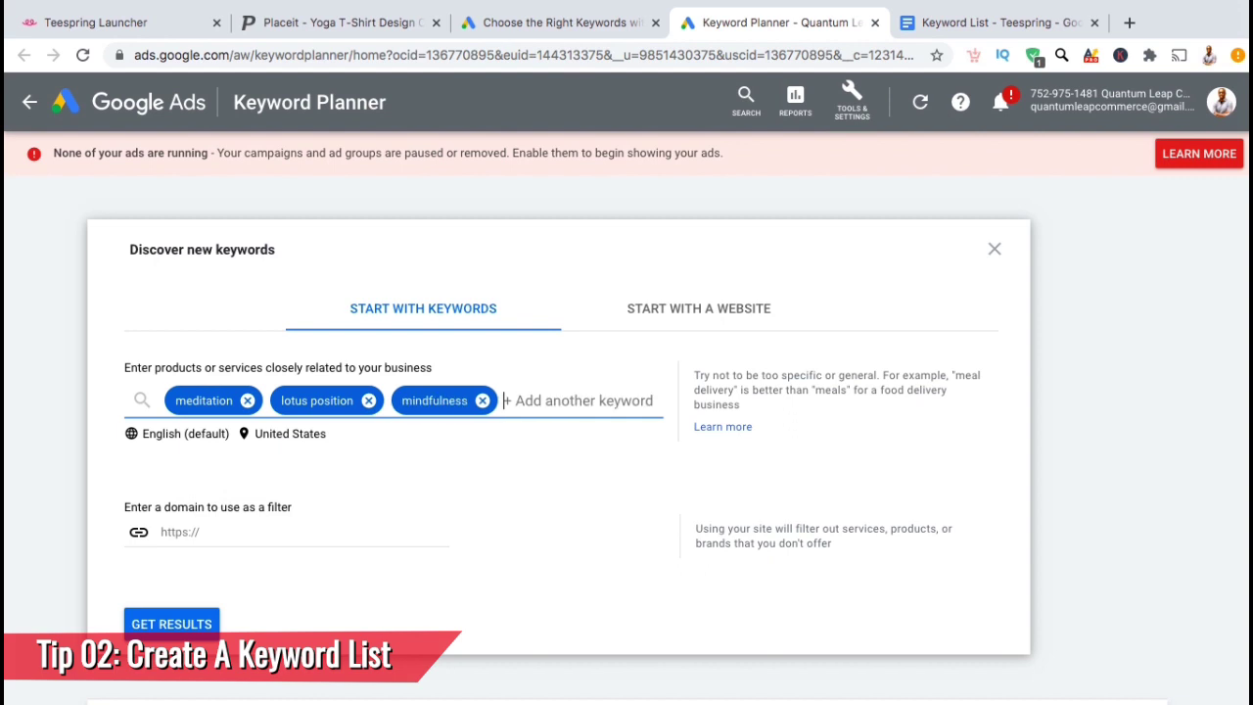
{"action": "left_click", "coordinate": [155, 625]}
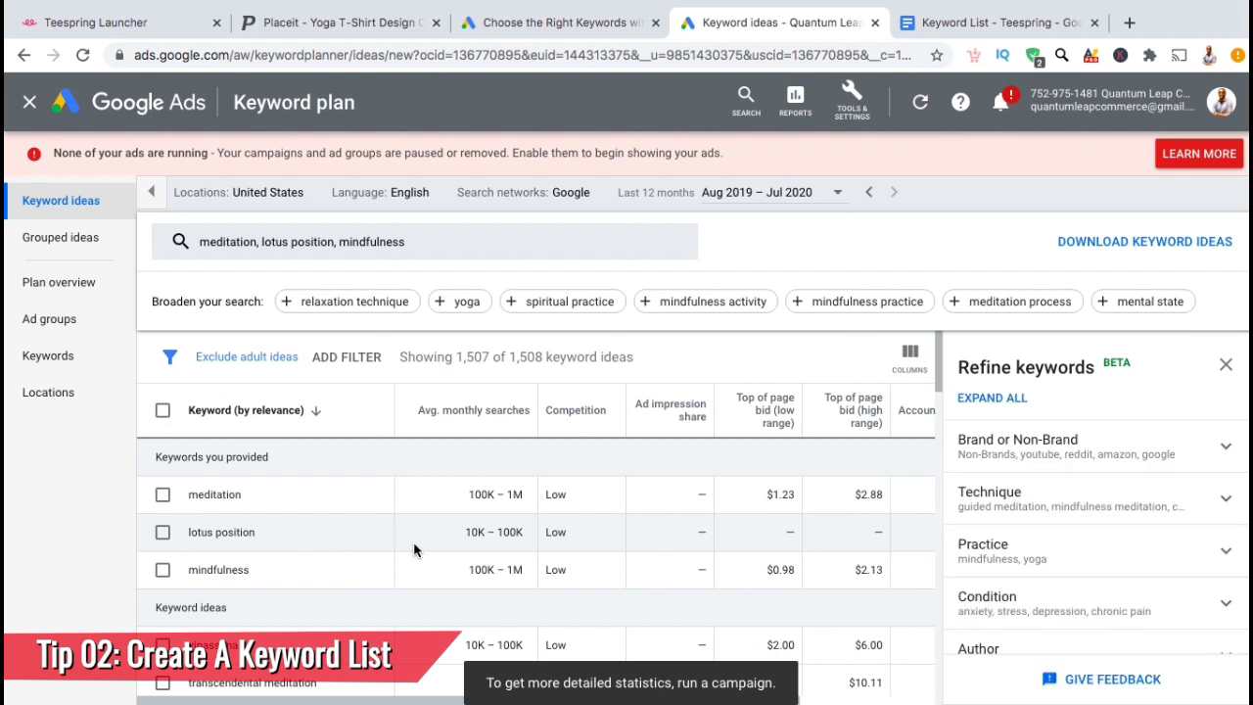
{"action": "scroll", "coordinate": [414, 551], "scroll_direction": "down", "scroll_amount": 3}
{"action": "scroll", "coordinate": [414, 550], "scroll_direction": "down", "scroll_amount": 1}
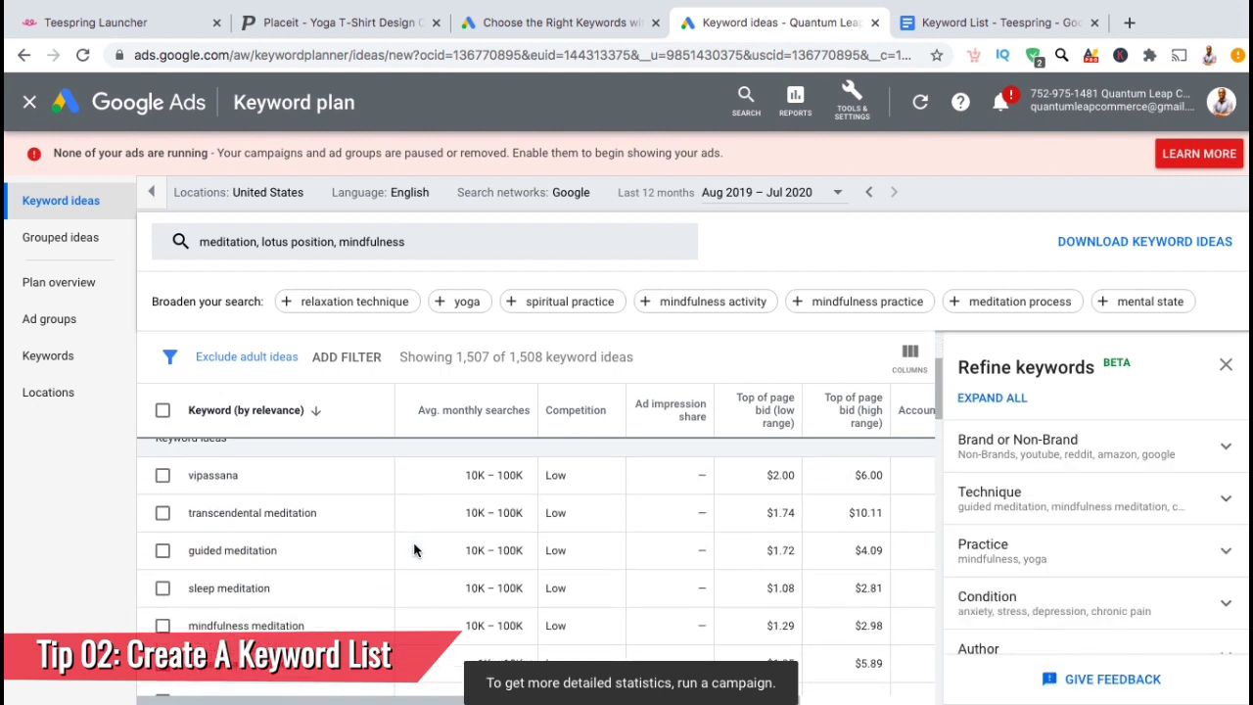
{"action": "scroll", "coordinate": [414, 551], "scroll_direction": "down", "scroll_amount": 5}
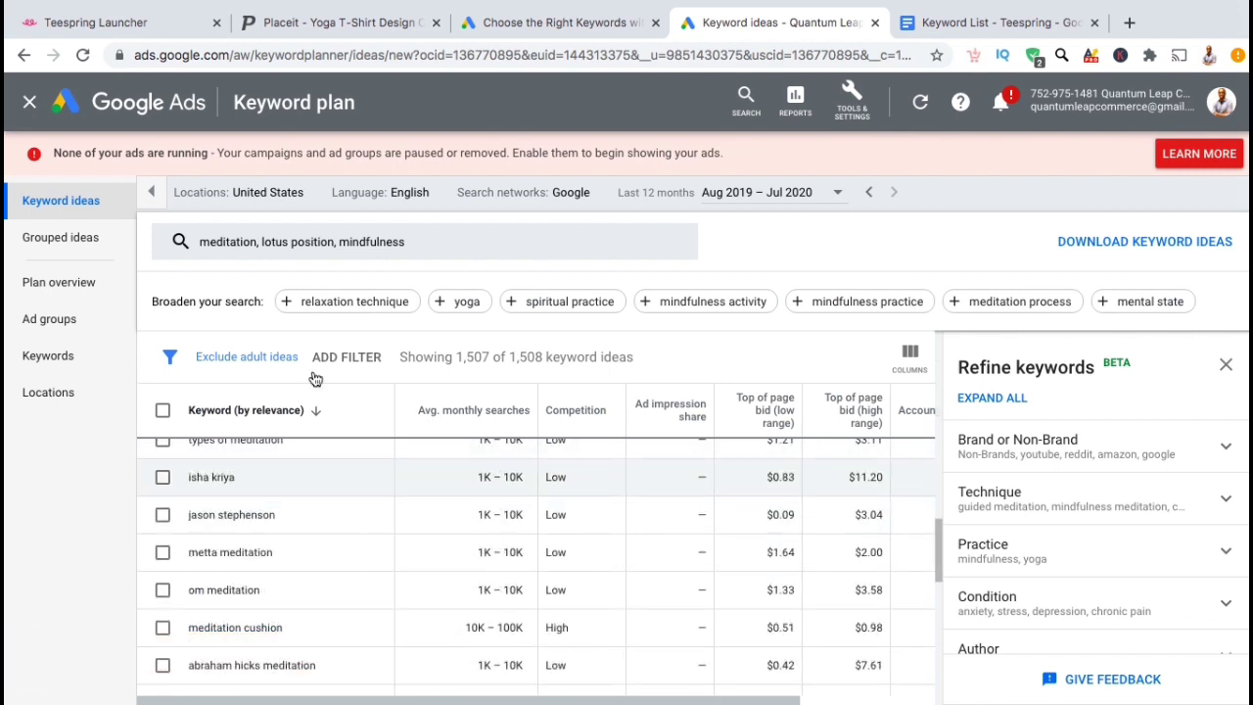
Switch to the Teespring Launcher and add the Heavily Meditated lotus image to the shirt front
{"action": "left_click", "coordinate": [103, 25]}
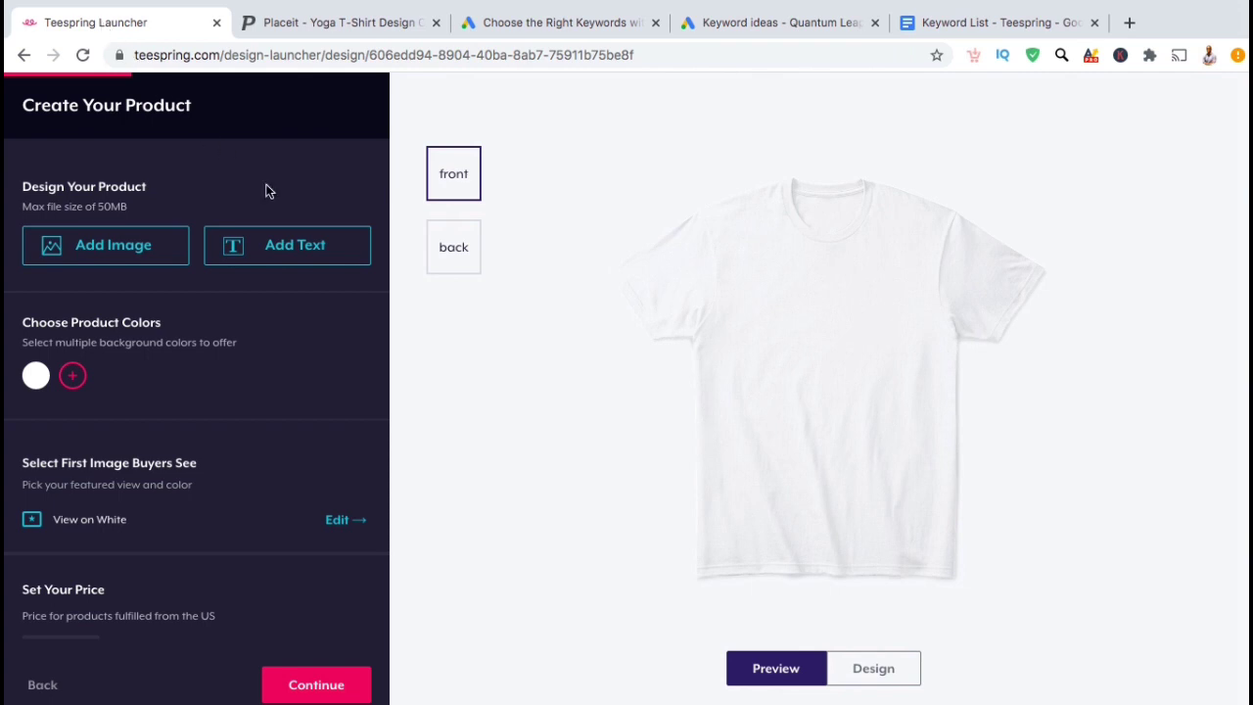
{"action": "left_click", "coordinate": [158, 250]}
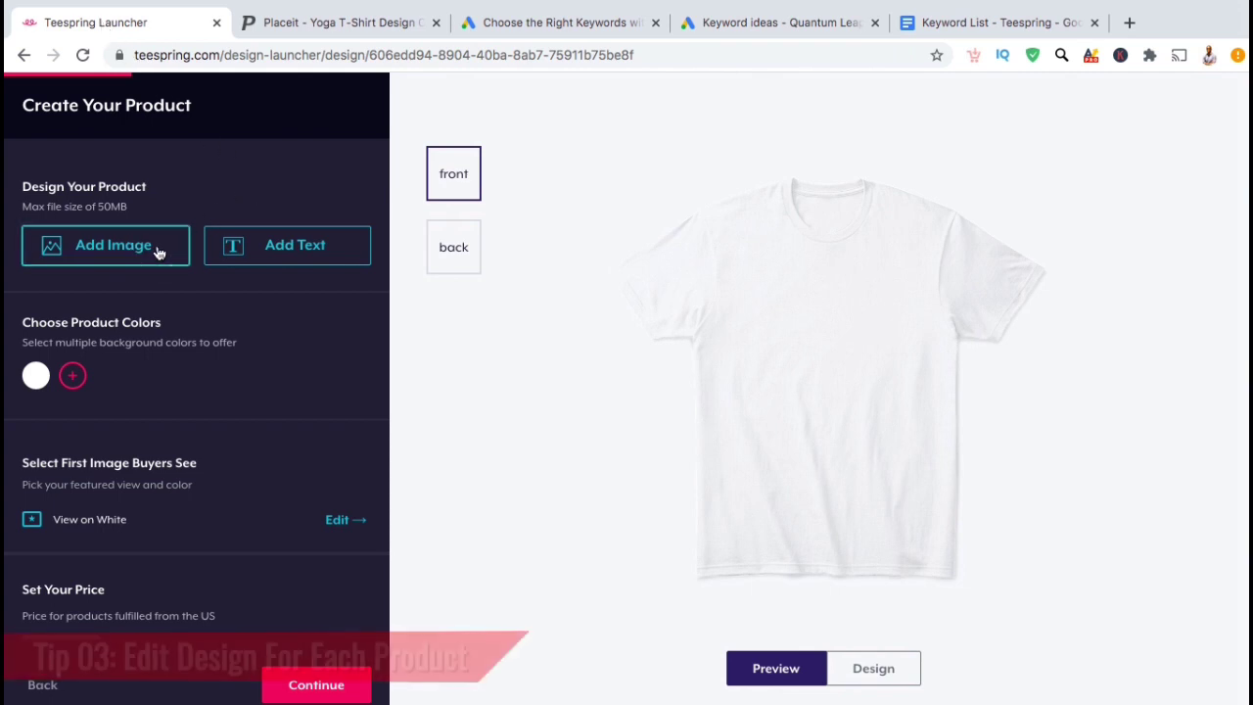
{"action": "double_click", "coordinate": [565, 348]}
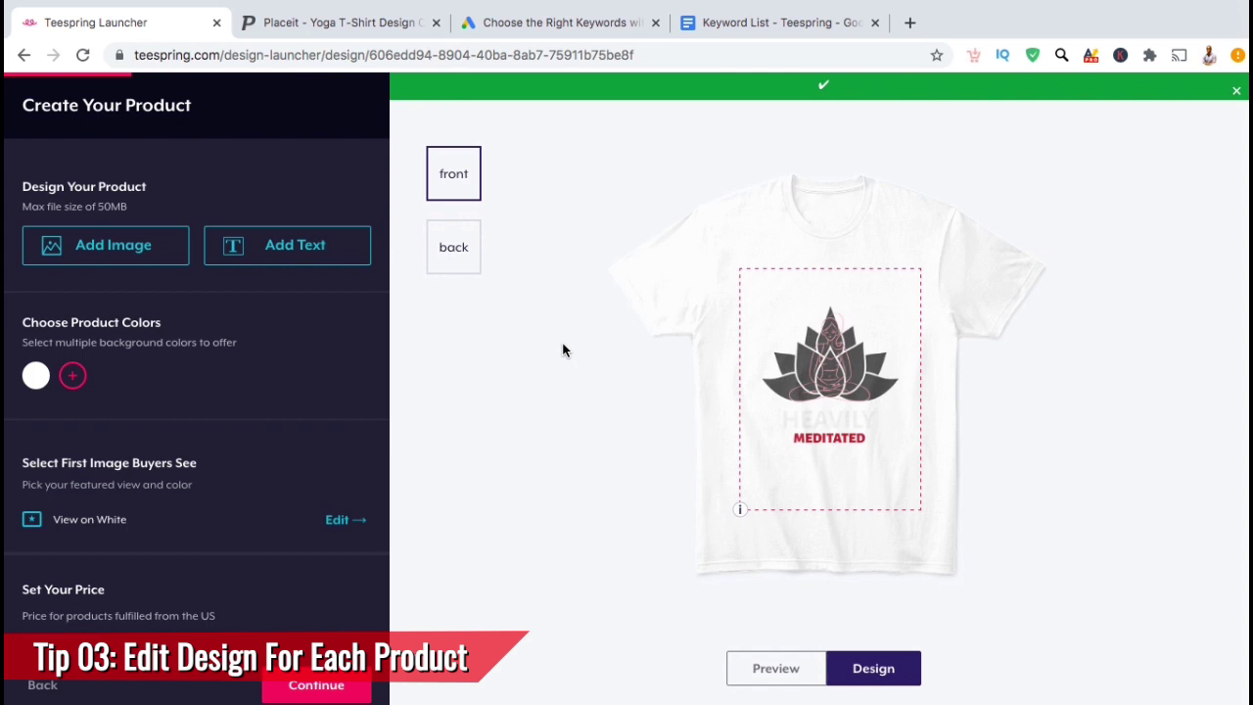
Enlarge the lotus design to about 14 × 17 inches and move it higher, centered on the shirt's chest
{"action": "left_click", "coordinate": [803, 392]}
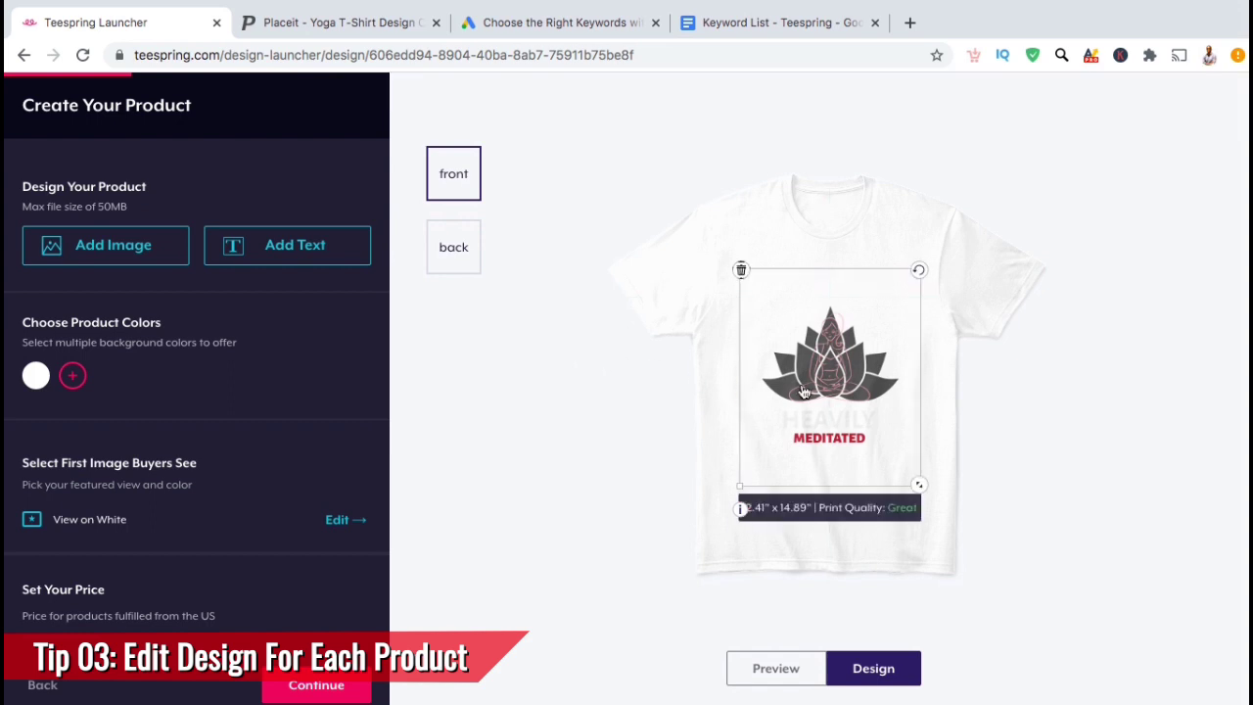
{"action": "left_click_drag", "start_coordinate": [923, 489], "coordinate": [946, 518]}
{"action": "left_click_drag", "start_coordinate": [839, 389], "coordinate": [832, 363]}
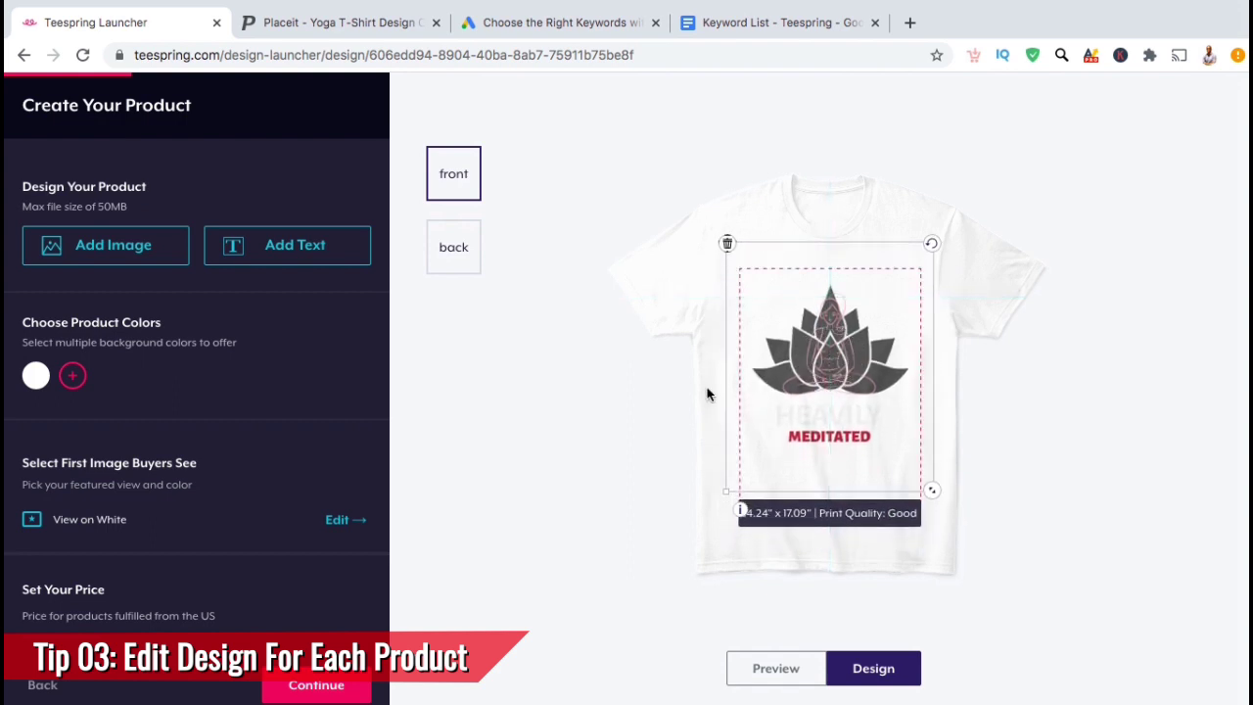
{"action": "left_click", "coordinate": [633, 412]}
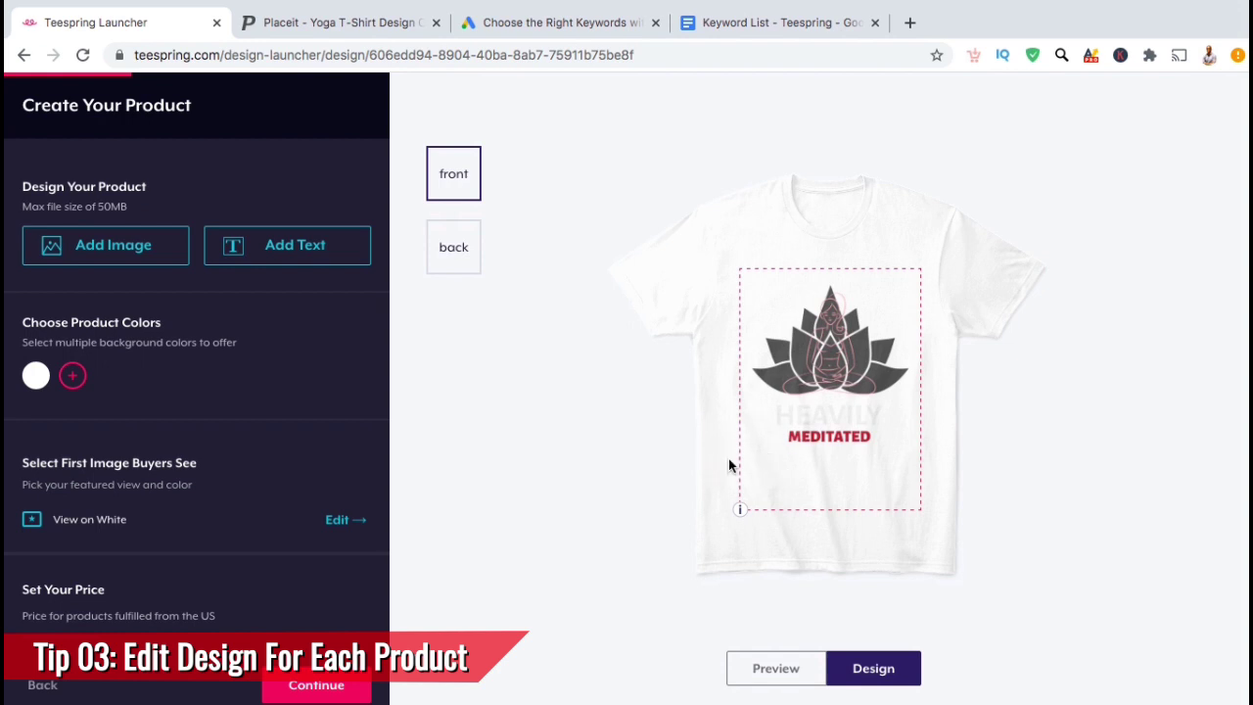
Replace white with black, bright red, navy, dark green and gray-green as the offered shirt colors, and preview the design on dark green
{"action": "left_click", "coordinate": [74, 378]}
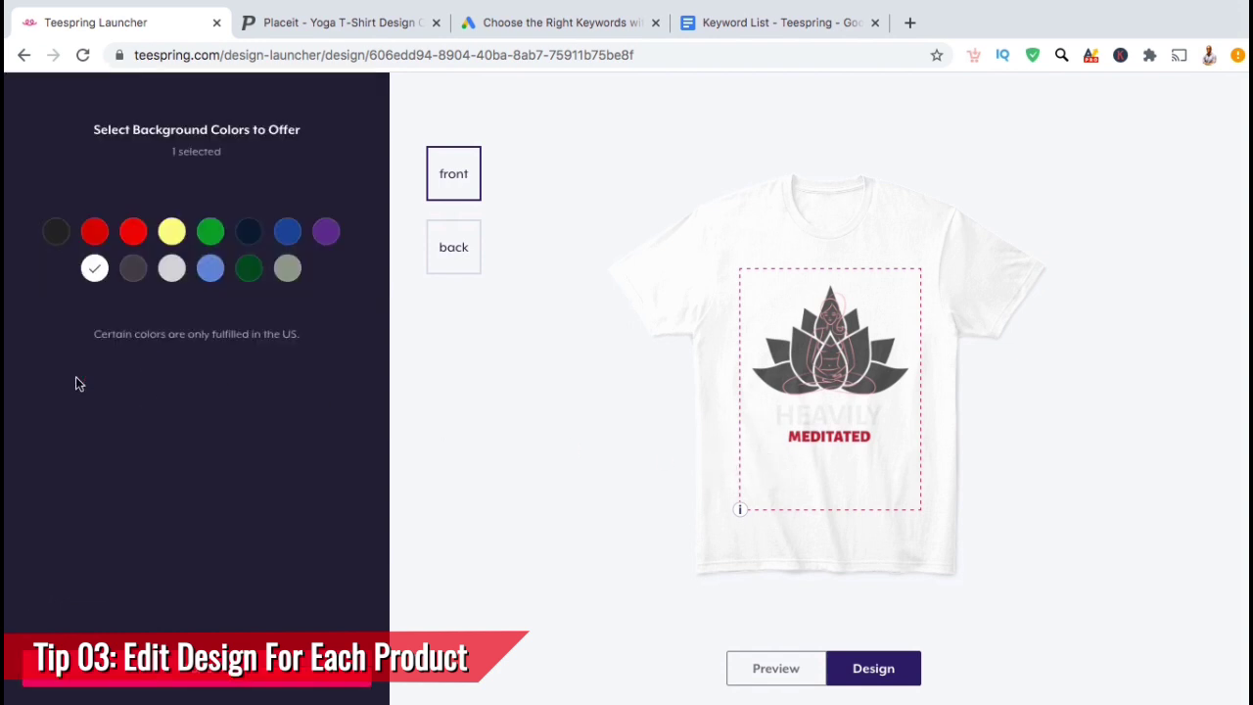
{"action": "left_click", "coordinate": [94, 281]}
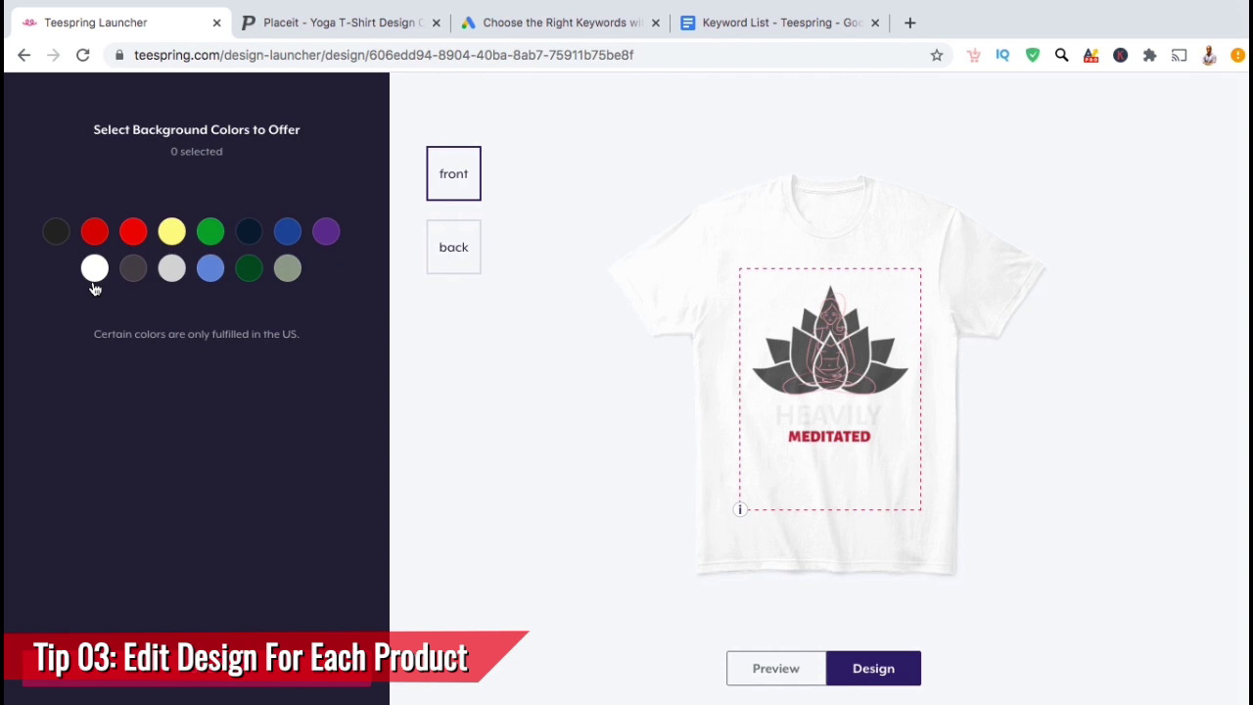
{"action": "left_click", "coordinate": [58, 232]}
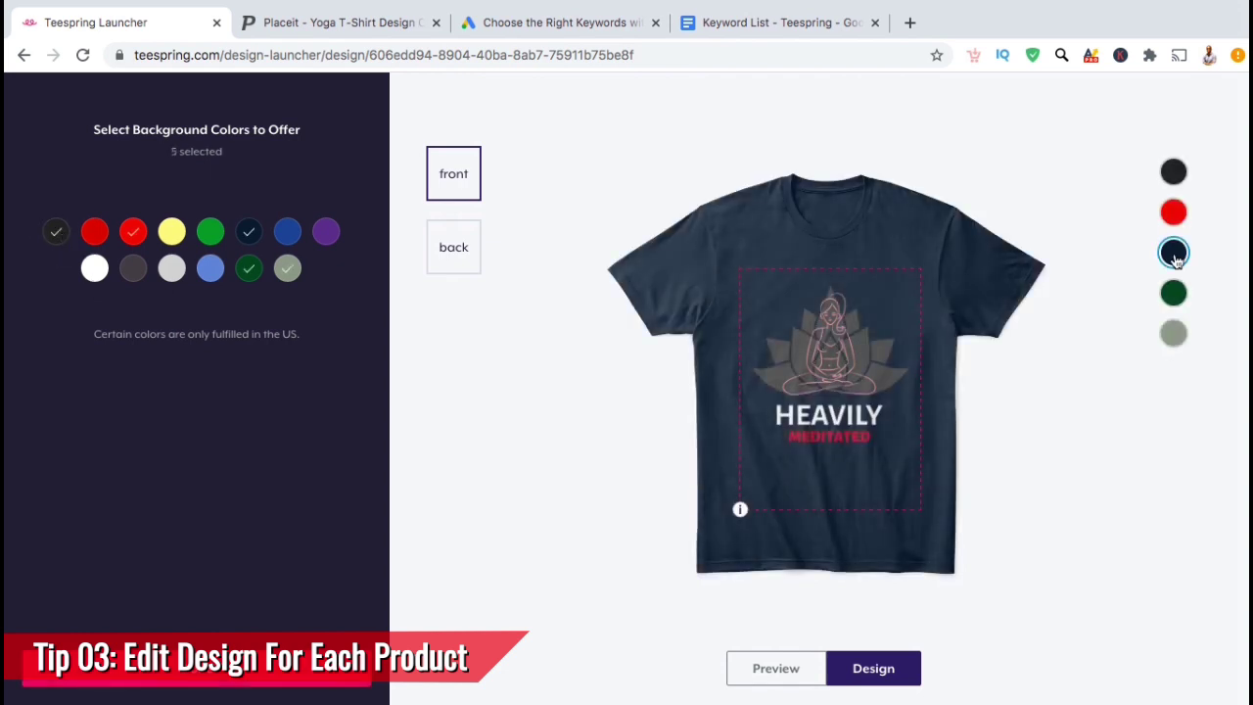
{"action": "left_click", "coordinate": [1175, 293]}
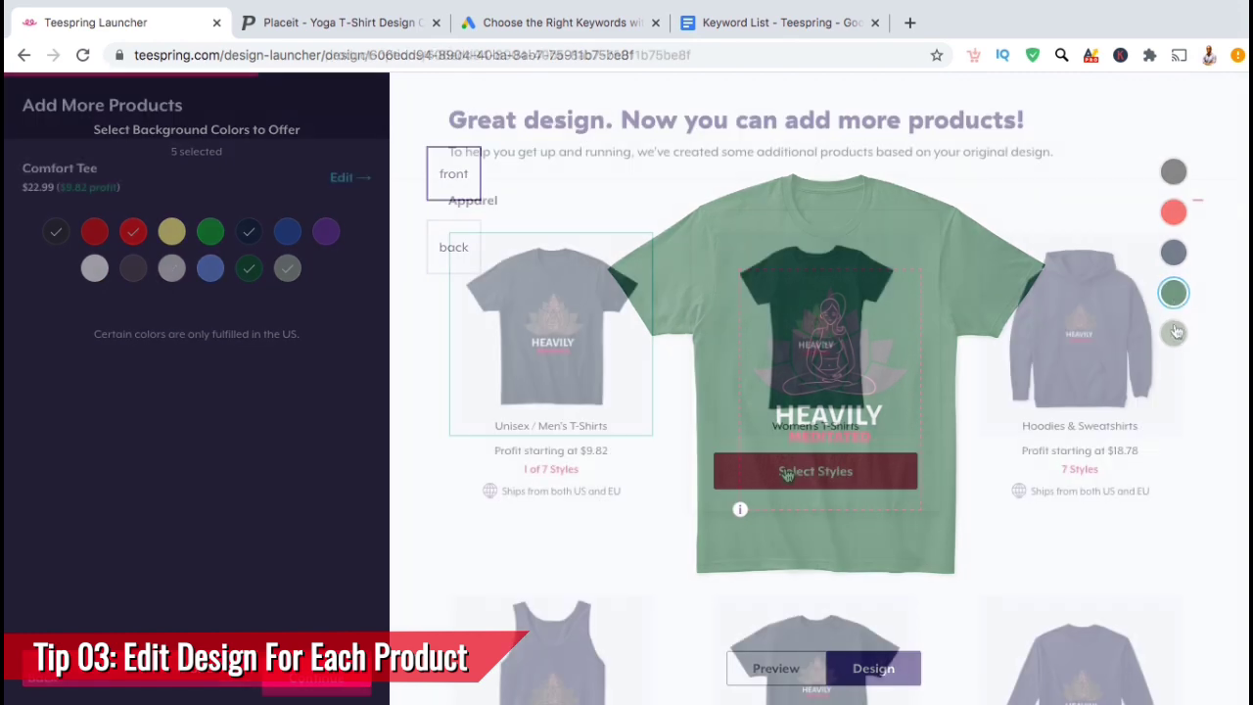
Add the Women's Comfort Tee as a product, and enlarge its Heavily Meditated lotus design slightly and move it higher on the shirt
{"action": "left_click", "coordinate": [786, 470]}
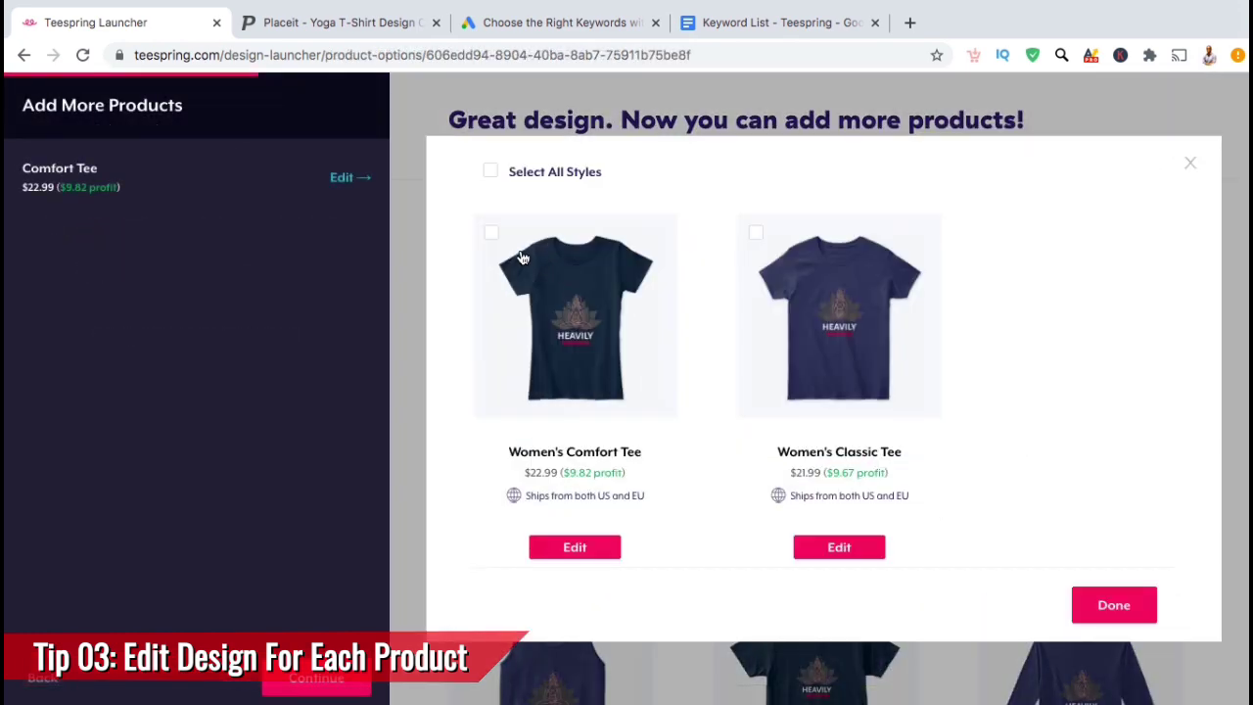
{"action": "left_click", "coordinate": [492, 233]}
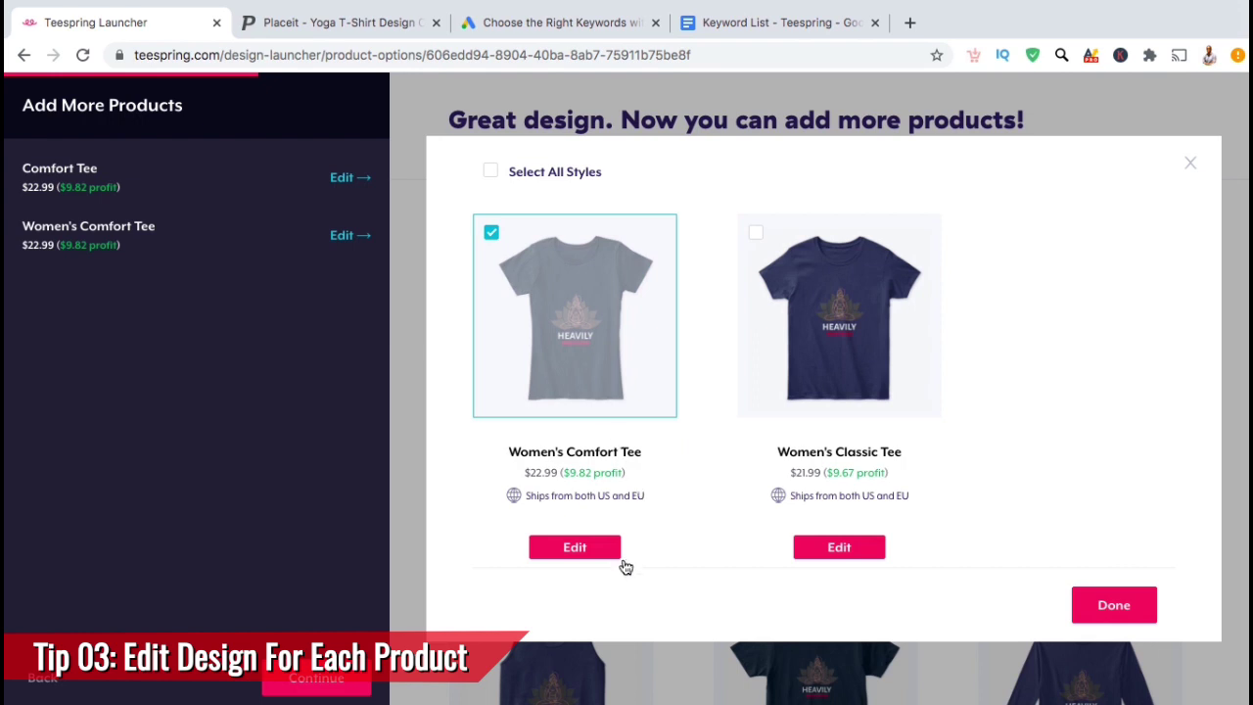
{"action": "left_click", "coordinate": [584, 553]}
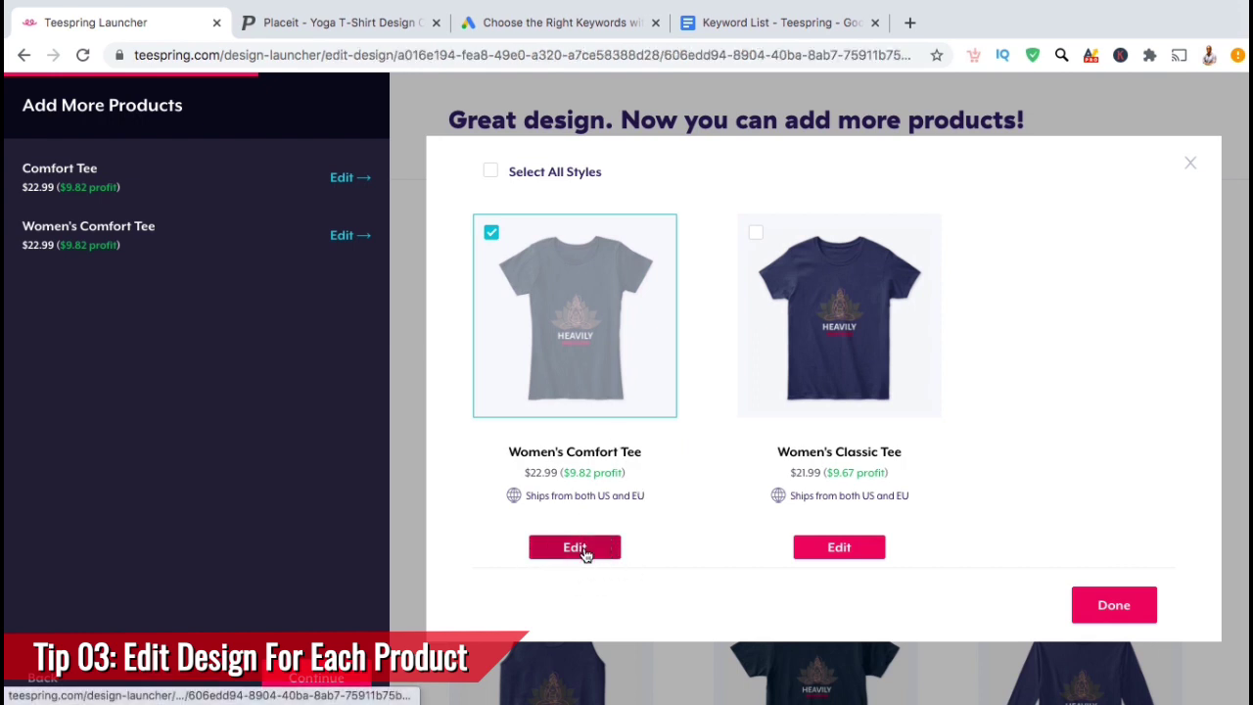
{"action": "left_click_drag", "start_coordinate": [906, 480], "coordinate": [923, 501]}
{"action": "left_click_drag", "start_coordinate": [847, 402], "coordinate": [844, 375]}
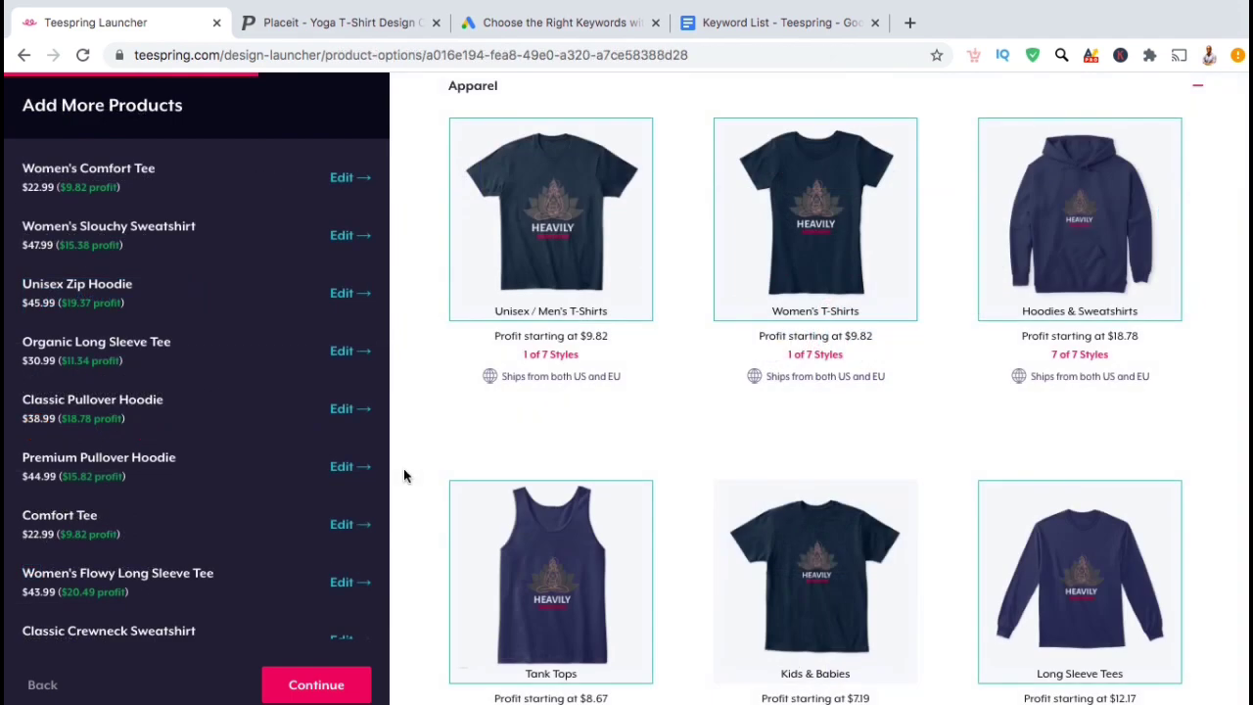
Continue from the product selection to the new listing's details, and review its title and description in the listing preview
{"action": "left_click", "coordinate": [330, 675]}
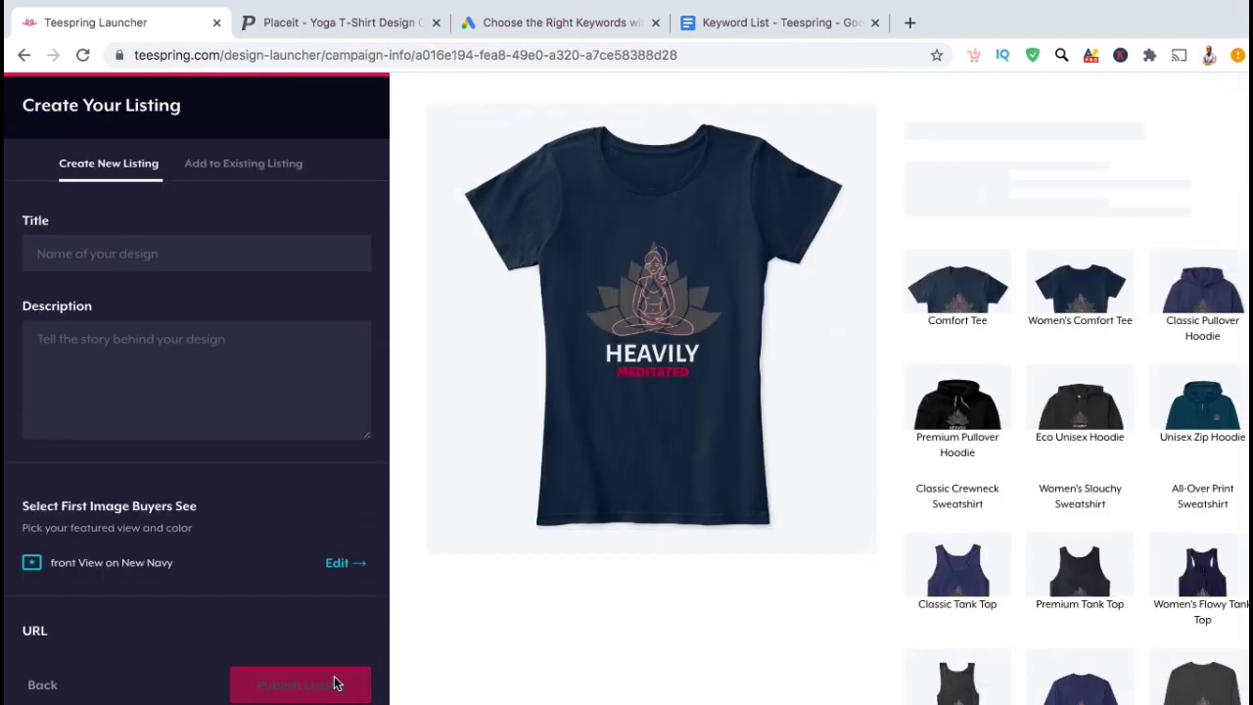
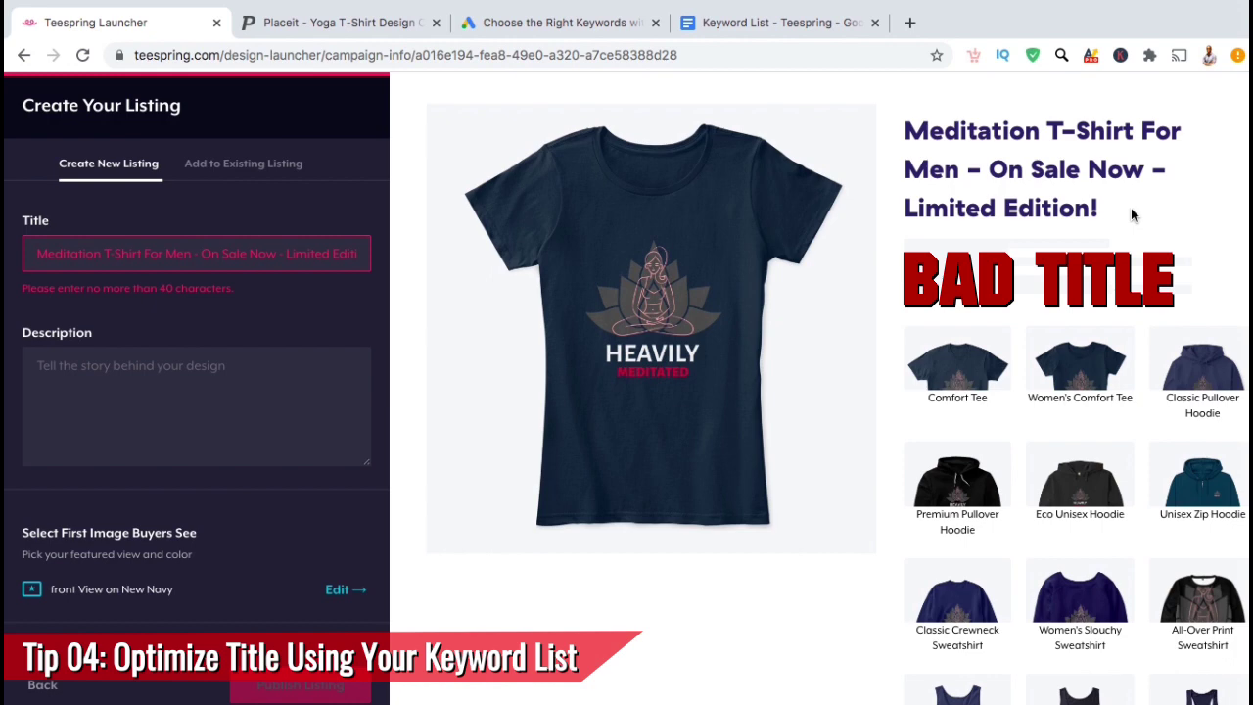
{"action": "left_click", "coordinate": [1053, 137]}
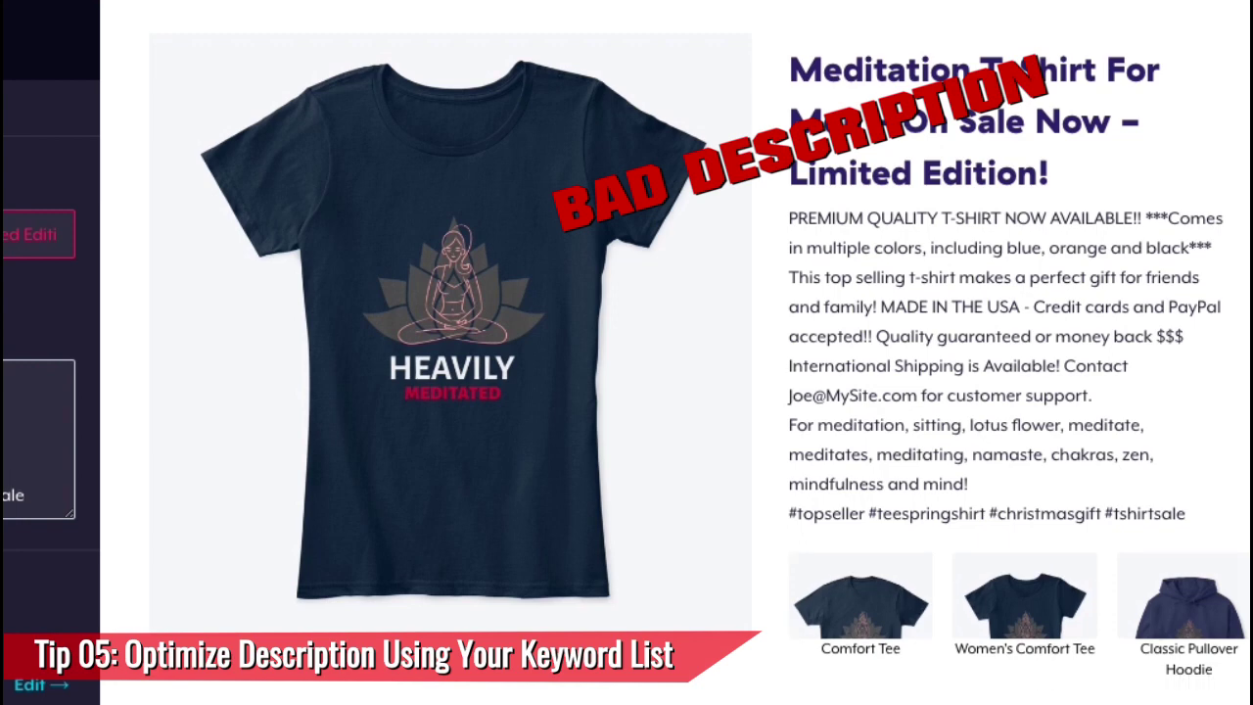
{"action": "scroll", "coordinate": [37, 439], "scroll_direction": "up", "scroll_amount": 1}
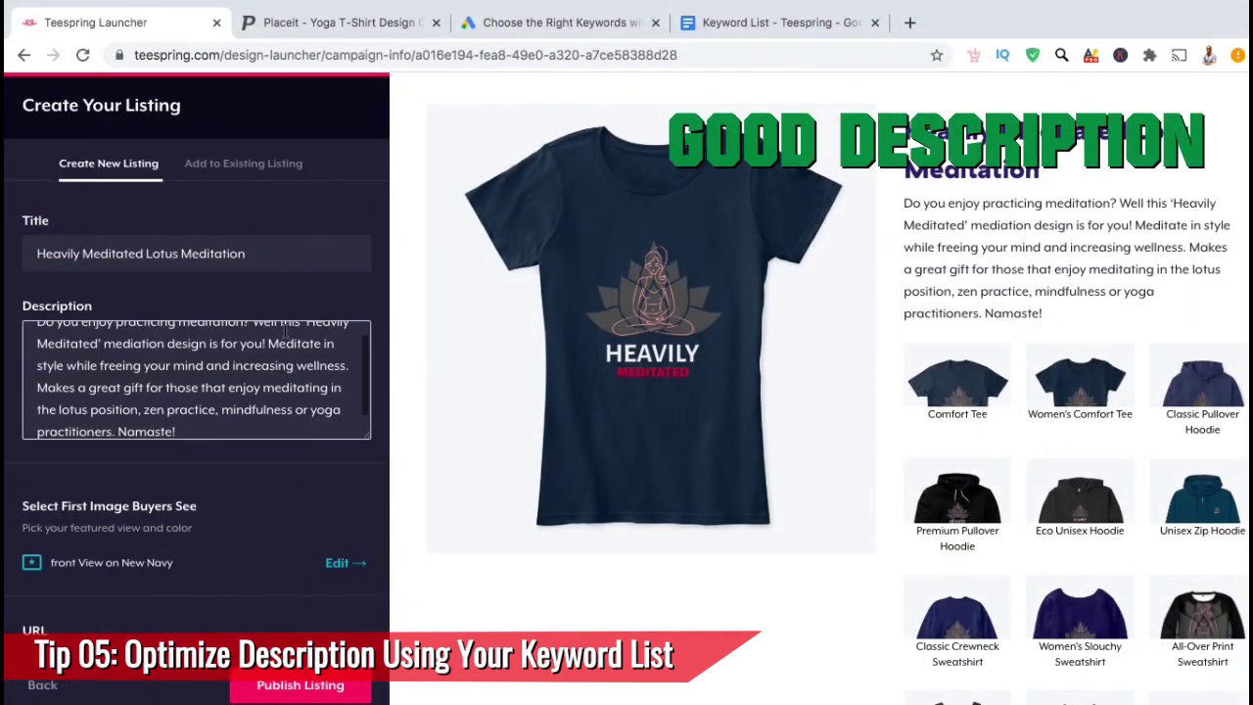
{"action": "scroll", "coordinate": [298, 366], "scroll_direction": "up", "scroll_amount": 1}
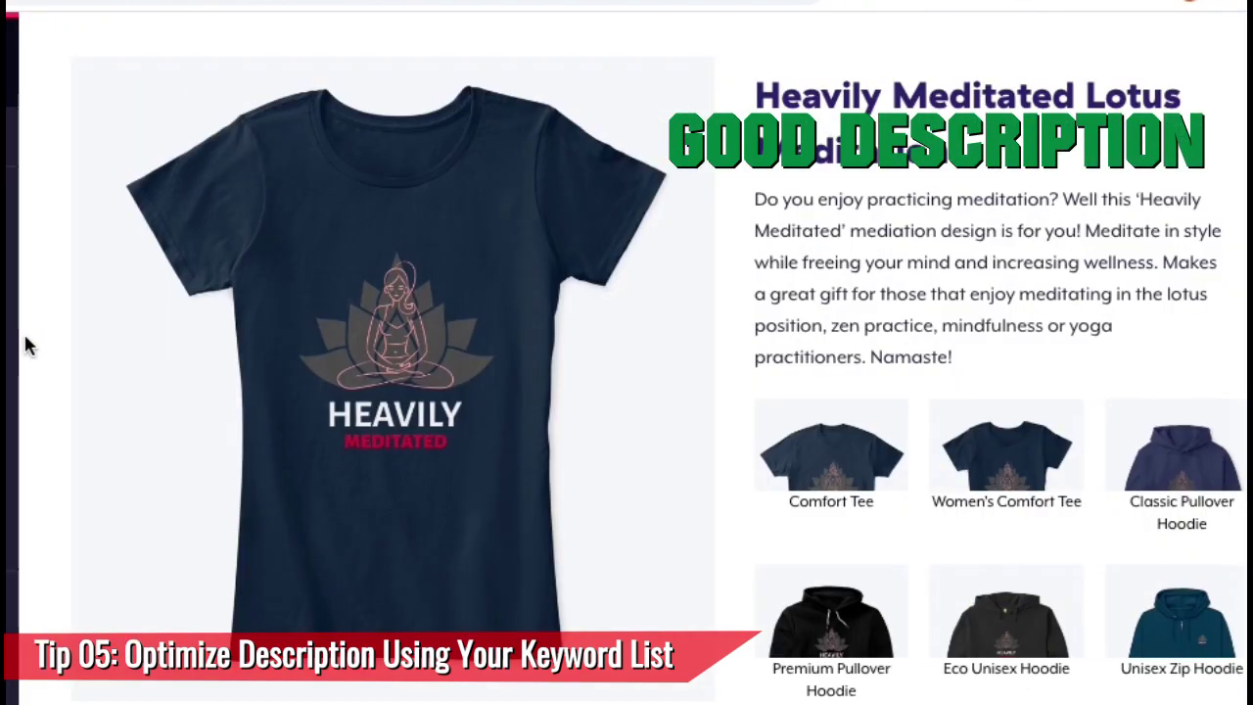